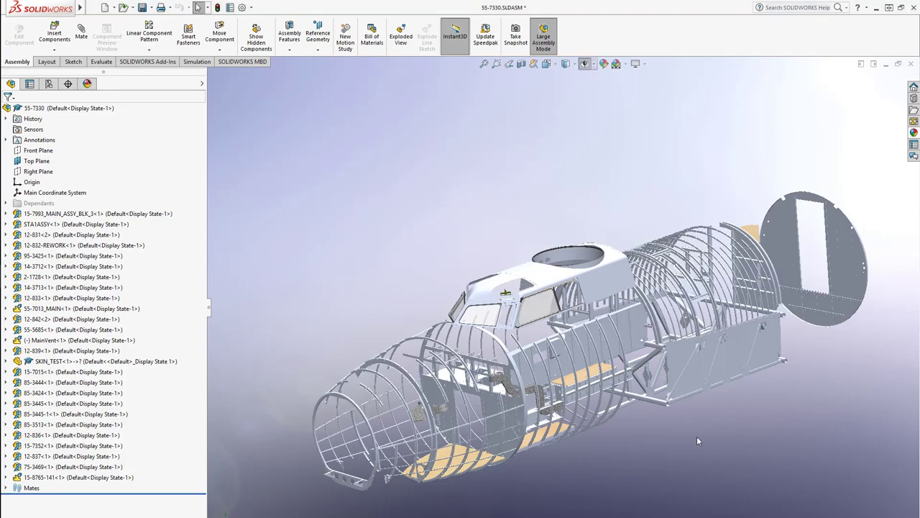
# Examine the cockpit enclosure and its roof skin within the fuselage assembly.
pyautogui.scroll(-5, 500, 296)
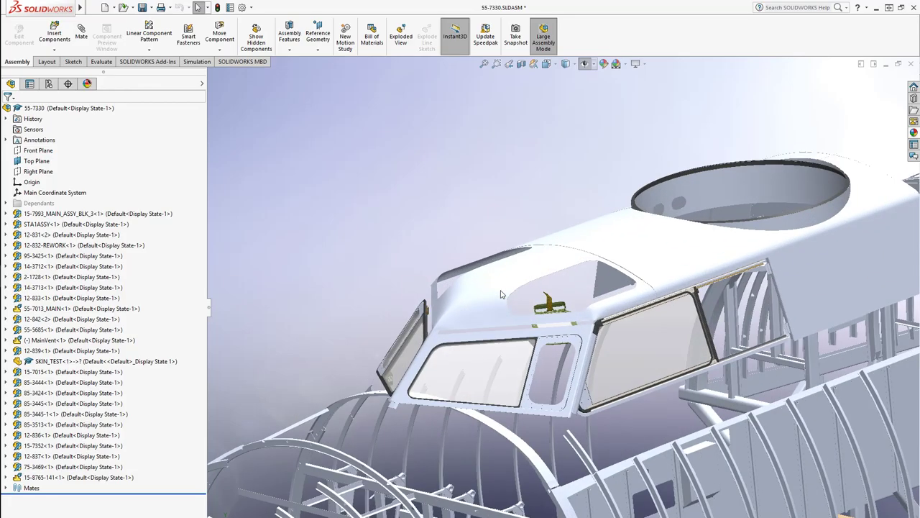
pyautogui.moveTo(506, 307); pyautogui.dragTo(475, 340, button='middle')
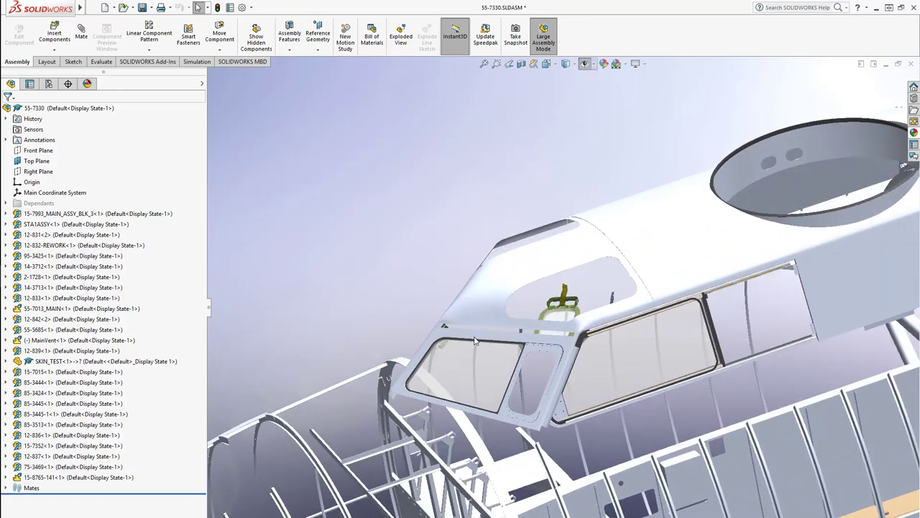
pyautogui.click(496, 292)
pyautogui.moveTo(591, 329); pyautogui.dragTo(609, 360, button='middle')
pyautogui.scroll(4, 617, 366)
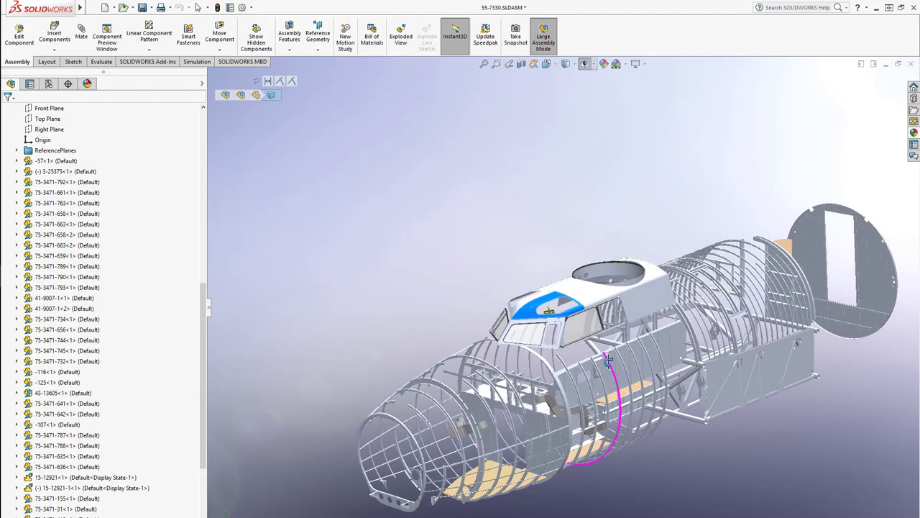
pyautogui.click(748, 473)
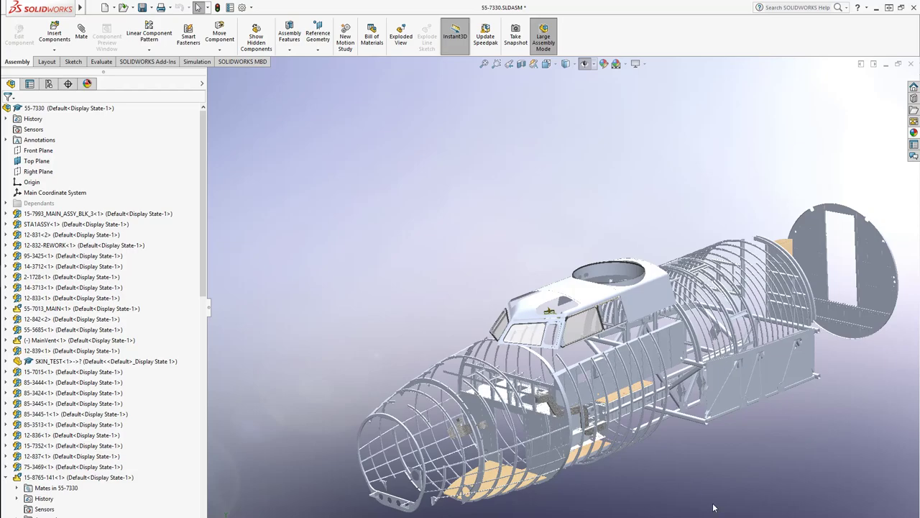
pyautogui.scroll(3, 737, 363)
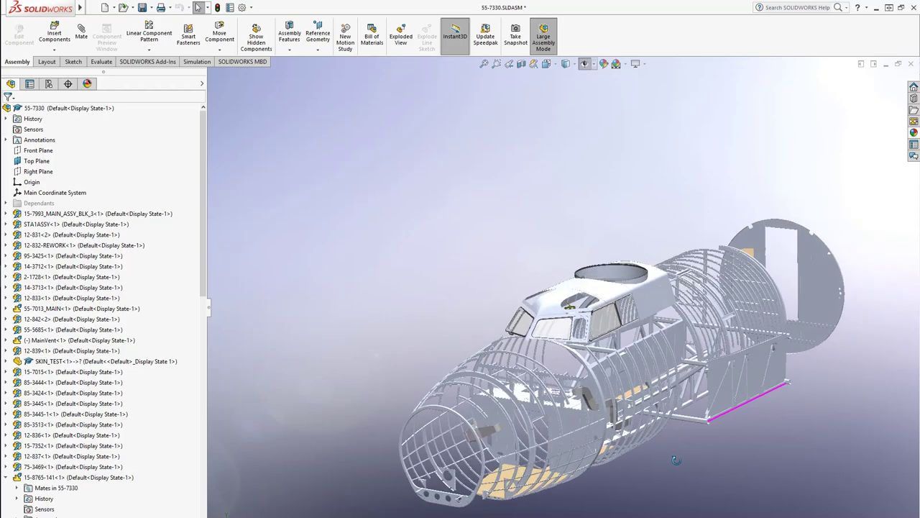
pyautogui.scroll(3, 554, 325)
pyautogui.scroll(3, 551, 326)
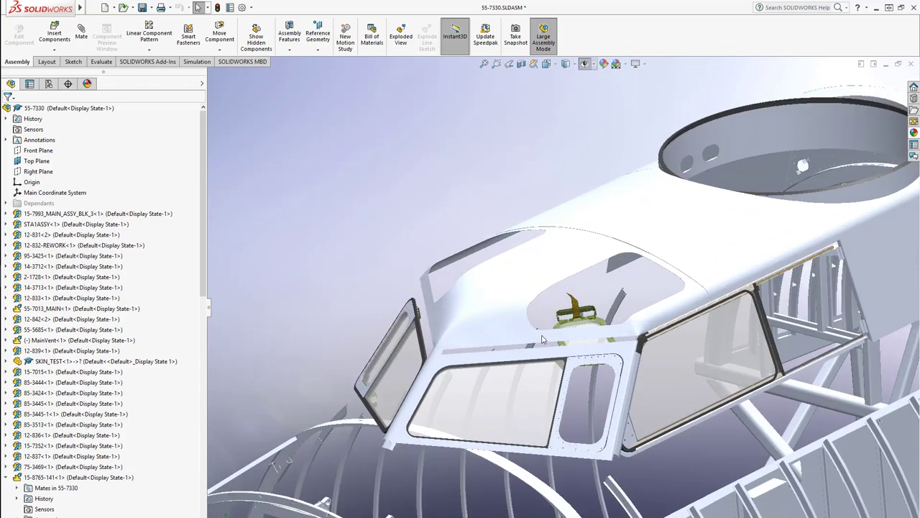
# Open the cockpit roof skin part 75-3471-785 from the assembly in its own window.
pyautogui.click(502, 328)
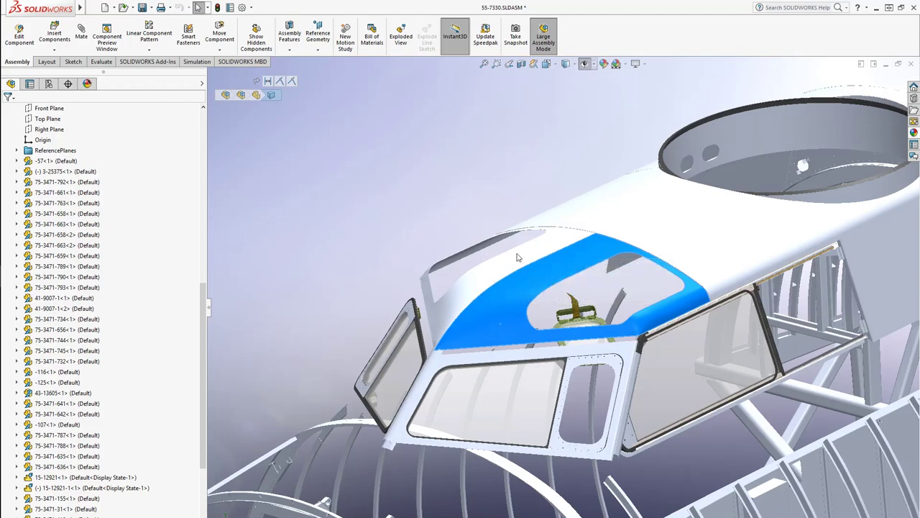
pyautogui.click(284, 306)
pyautogui.click(466, 324)
pyautogui.click(257, 95)
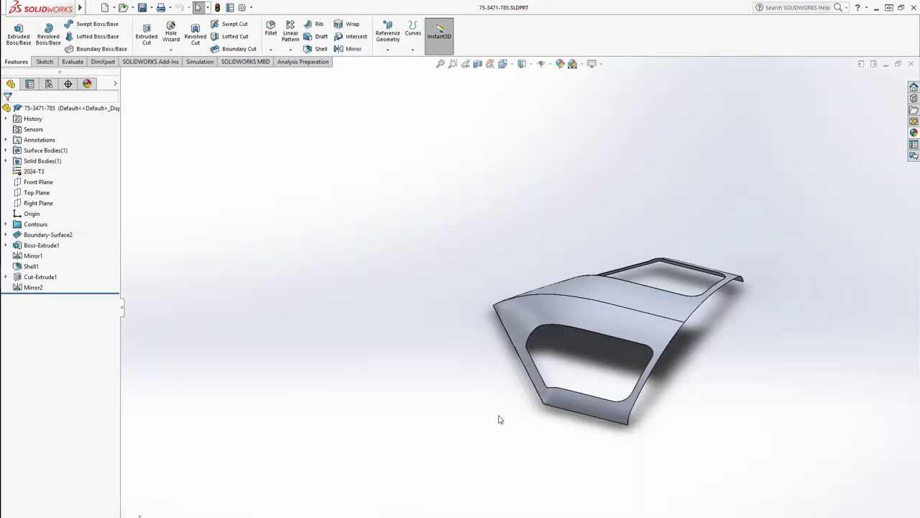
# Inspect the roof skin from several angles and expand its Contours folder to review the planes and sketches.
pyautogui.moveTo(500, 419); pyautogui.dragTo(684, 323, button='middle')
pyautogui.scroll(-5, 673, 305)
pyautogui.scroll(5, 673, 306)
pyautogui.moveTo(439, 309); pyautogui.dragTo(415, 335, button='middle')
pyautogui.scroll(-2, 520, 320)
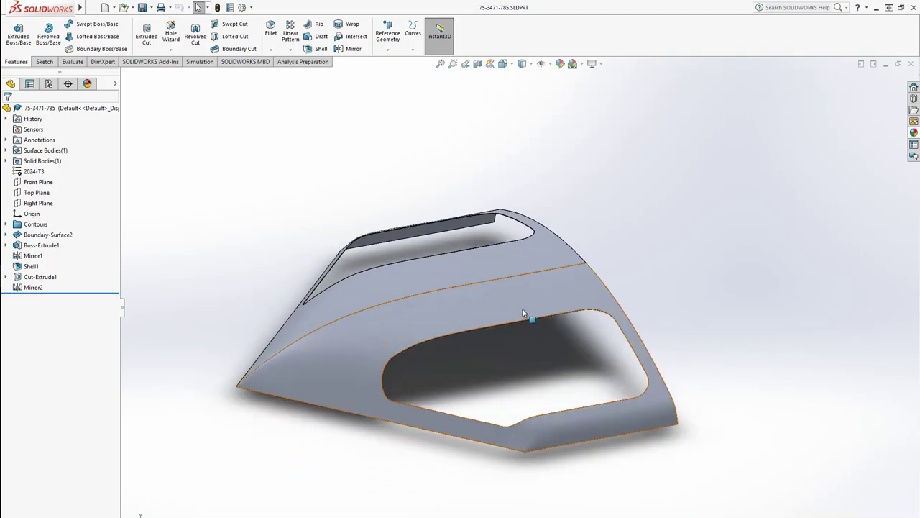
pyautogui.moveTo(523, 312); pyautogui.dragTo(510, 353, button='middle')
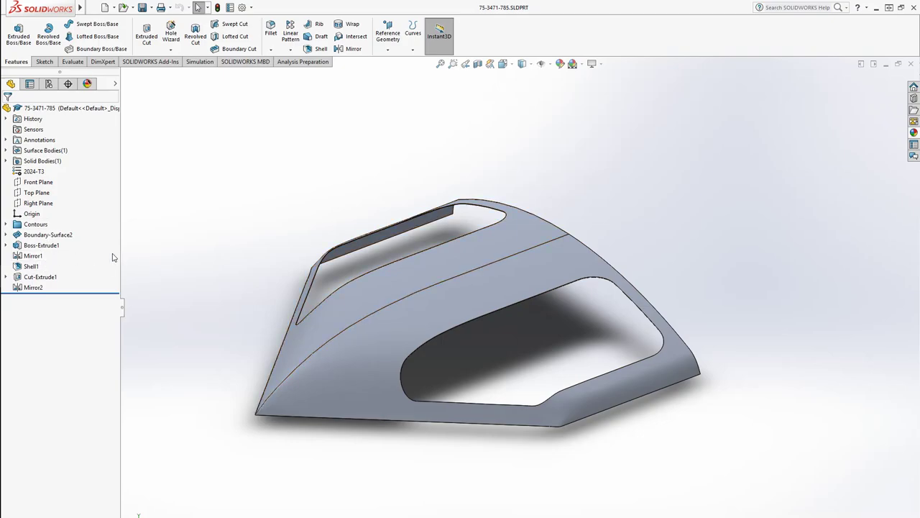
pyautogui.click(32, 224)
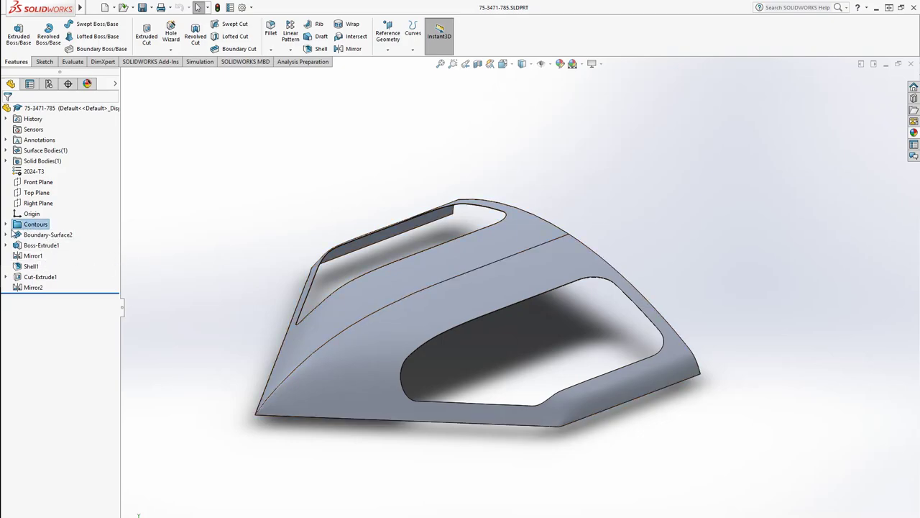
pyautogui.click(5, 225)
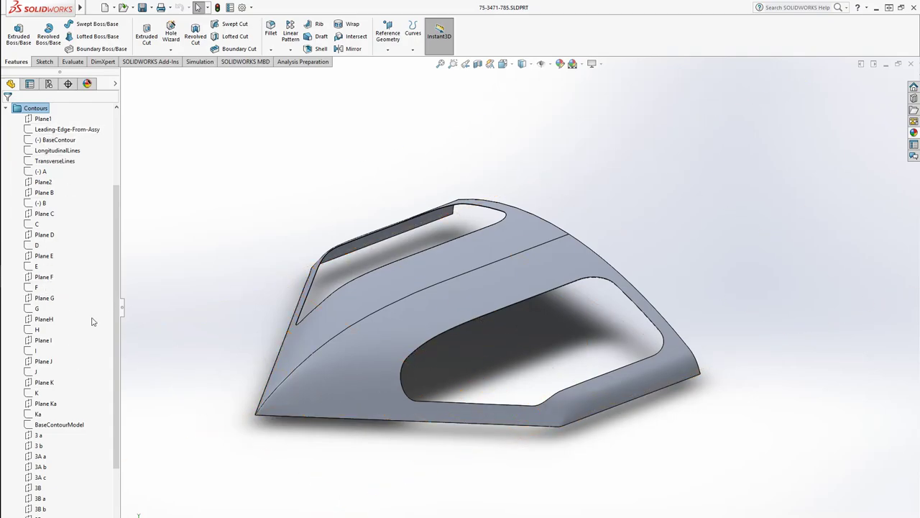
pyautogui.moveTo(115, 286); pyautogui.dragTo(108, 219)
pyautogui.scroll(-3, 109, 223)
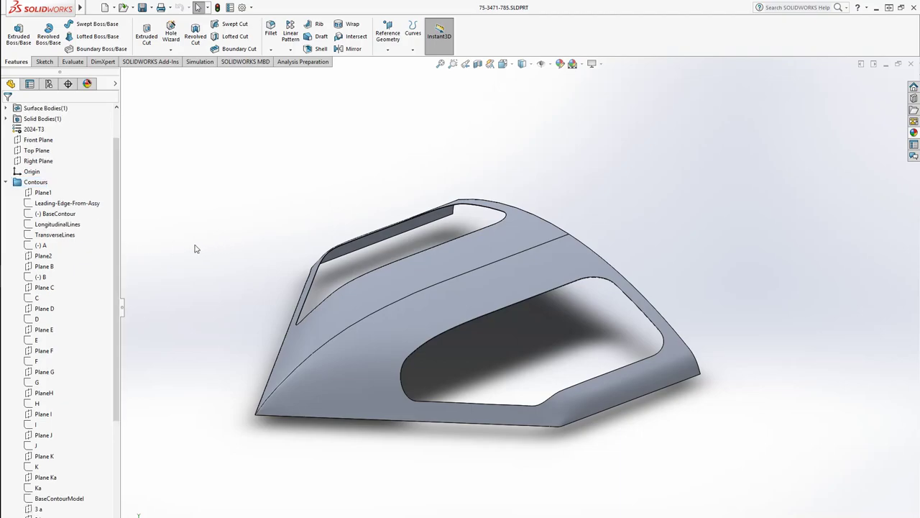
# Show the reference planes in the Contours folder, selecting the range from Plane1 through Aux Plane 3.
pyautogui.click(43, 193)
pyautogui.scroll(-6, 81, 393)
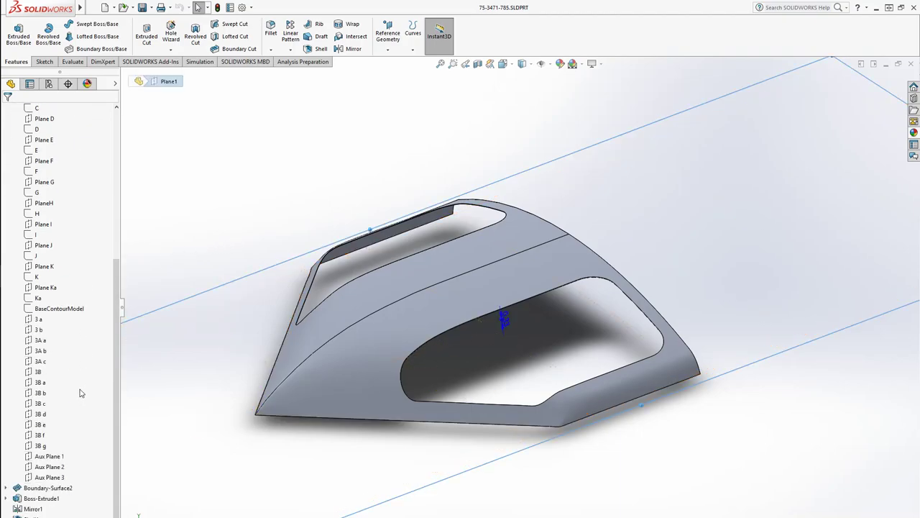
pyautogui.keyDown('shift'); pyautogui.click(65, 477); pyautogui.keyUp('shift')
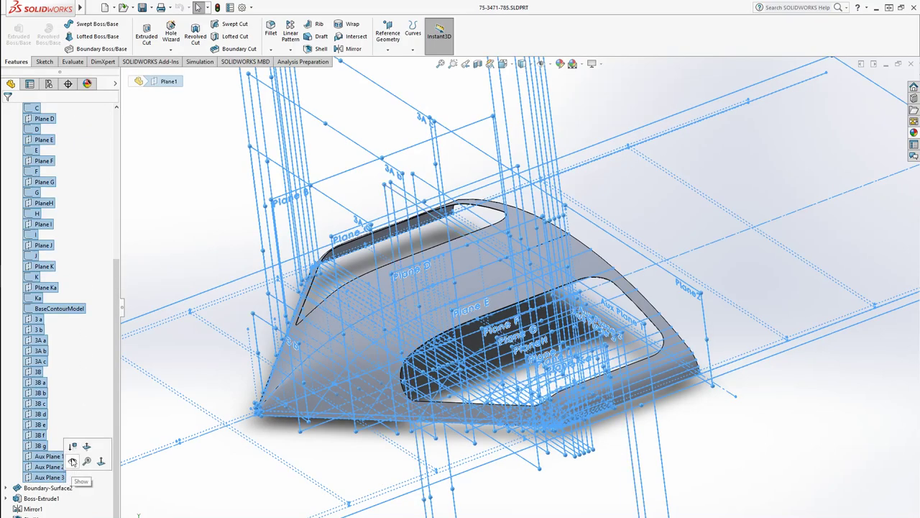
pyautogui.click(72, 461)
pyautogui.click(174, 184)
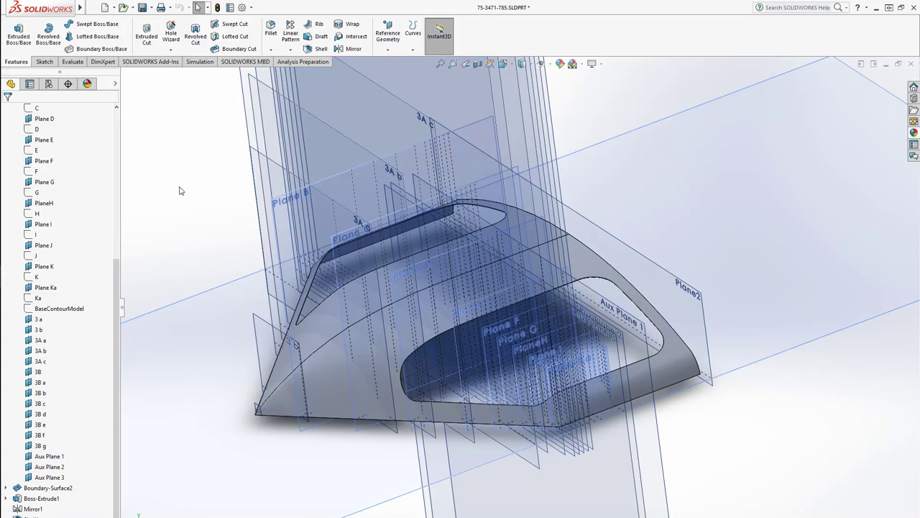
pyautogui.moveTo(185, 200); pyautogui.dragTo(263, 421, button='middle')
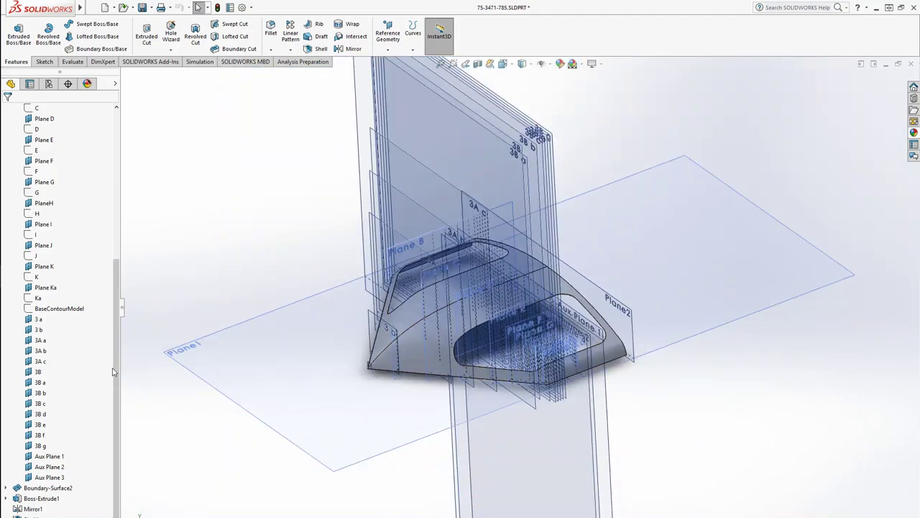
# Roll the model back to just before Boundary-Surface2.
pyautogui.moveTo(116, 360); pyautogui.dragTo(117, 457)
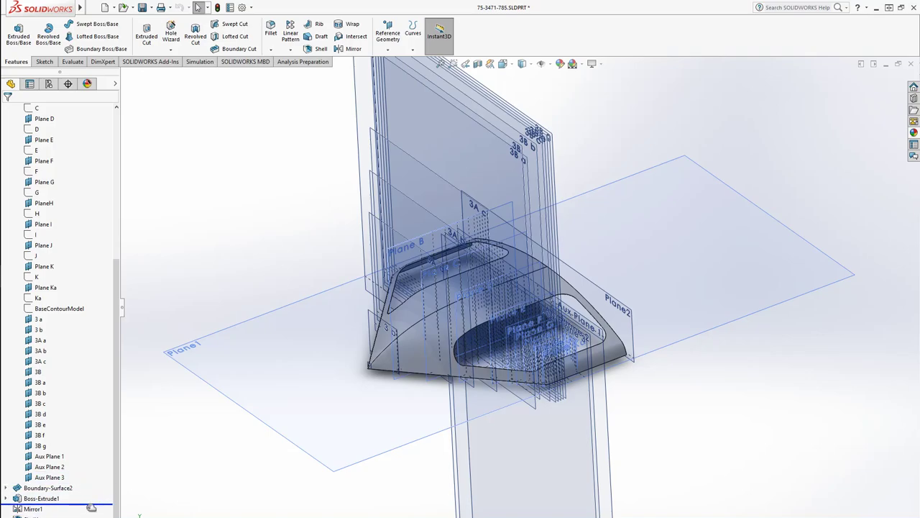
pyautogui.moveTo(96, 491)
pyautogui.mouseDown()
pyautogui.moveTo(95, 508)
pyautogui.moveTo(87, 380)
pyautogui.moveTo(97, 351)
pyautogui.moveTo(97, 422)
pyautogui.moveTo(80, 373)
pyautogui.moveTo(86, 305)
pyautogui.moveTo(89, 494)
pyautogui.moveTo(88, 483)
pyautogui.mouseUp()
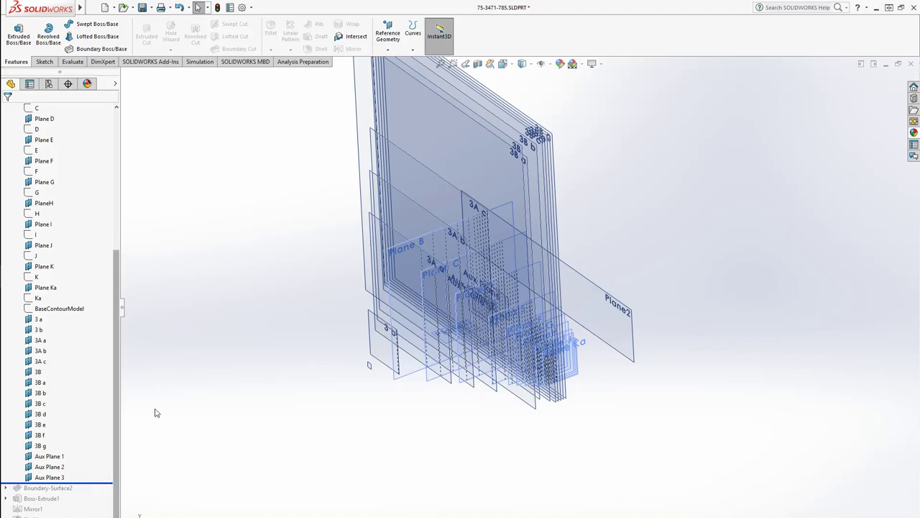
# Turn off the display of planes in the graphics view.
pyautogui.scroll(7, 115, 293)
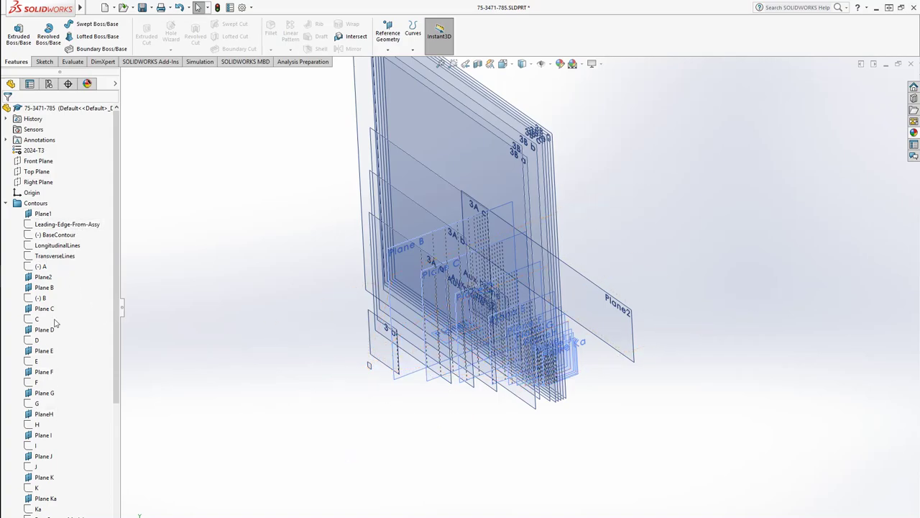
pyautogui.moveTo(117, 153); pyautogui.dragTo(92, 102)
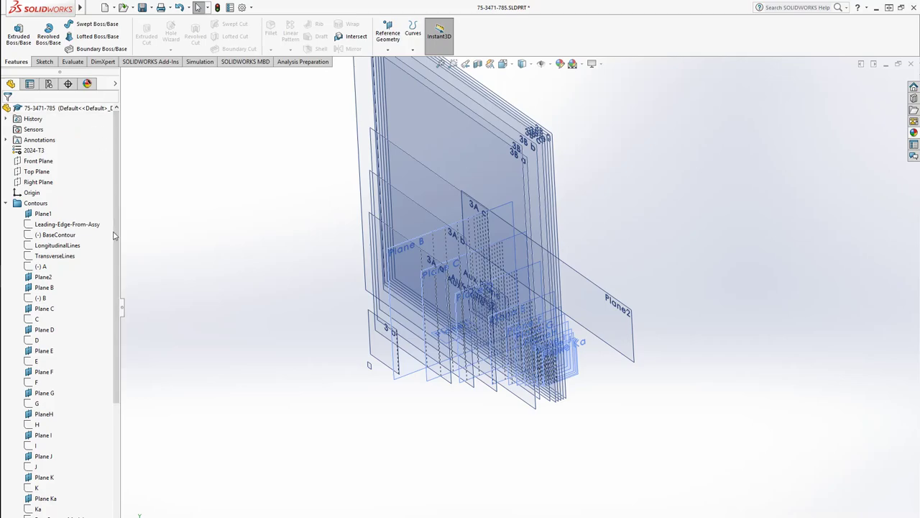
pyautogui.click(551, 65)
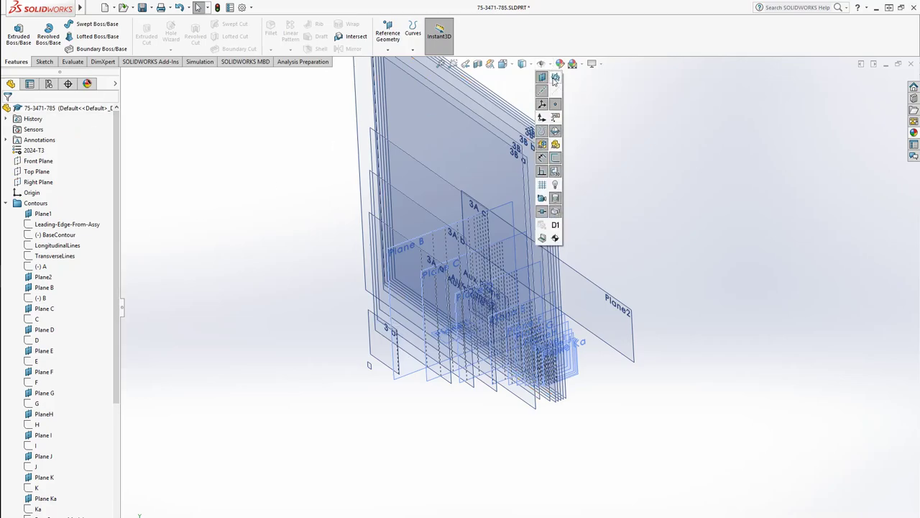
pyautogui.click(544, 79)
pyautogui.click(277, 175)
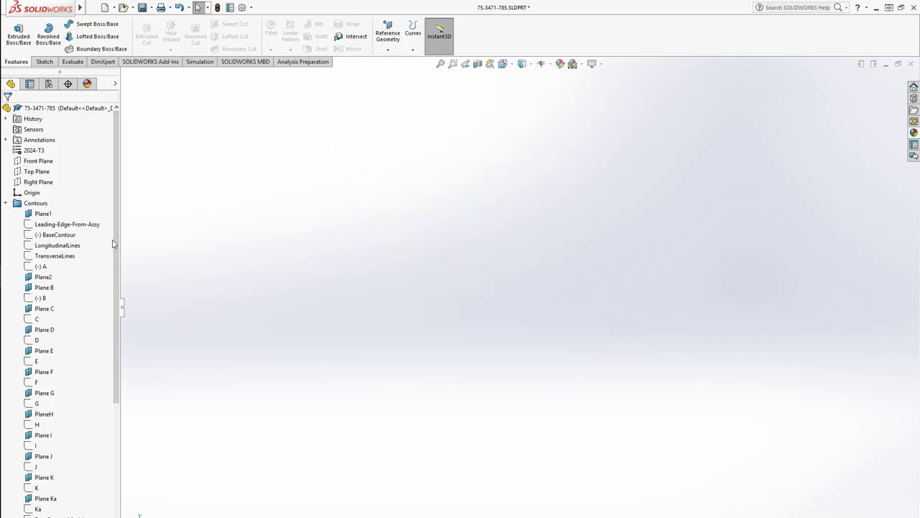
# Show the Leading-Edge-From-Assy sketch.
pyautogui.click(70, 223)
pyautogui.click(78, 207)
pyautogui.press('Escape')
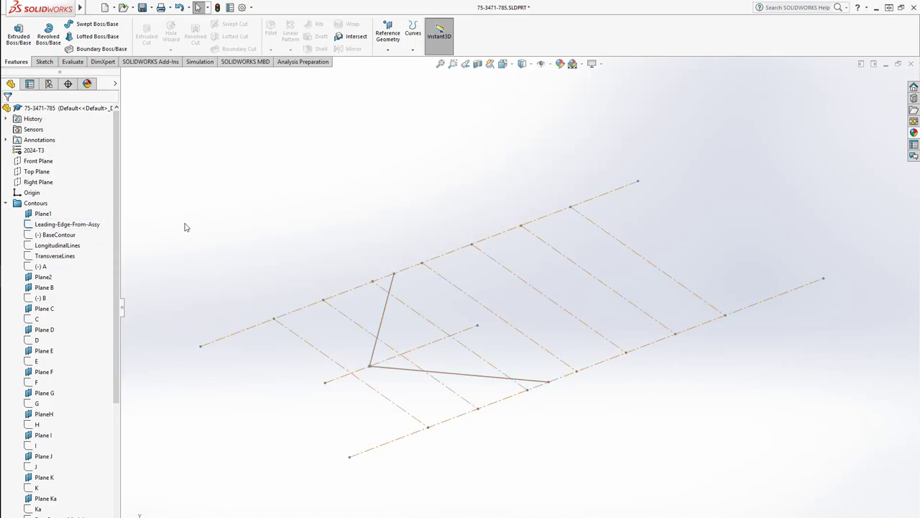
# Examine the leading-edge sketch's V-shaped lines and construction grid at an angle and straight from above.
pyautogui.moveTo(278, 331)
pyautogui.mouseDown(button='middle')
pyautogui.moveTo(281, 302)
pyautogui.moveTo(324, 421)
pyautogui.mouseUp(button='middle')
pyautogui.scroll(-5, 465, 356)
pyautogui.moveTo(447, 395); pyautogui.dragTo(471, 374, button='middle')
pyautogui.scroll(4, 476, 372)
pyautogui.scroll(-1, 518, 298)
pyautogui.moveTo(519, 299); pyautogui.dragTo(544, 342, button='middle')
pyautogui.press('space')
pyautogui.click(537, 315)
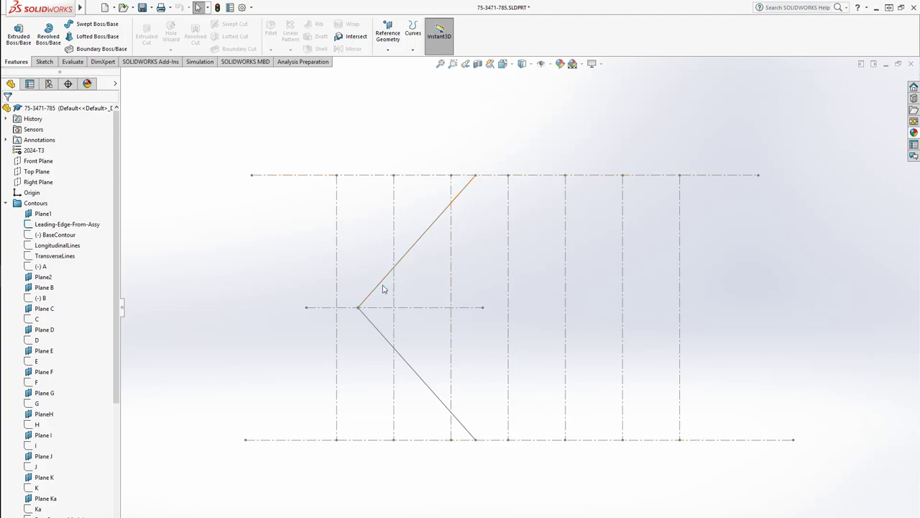
# Show the BaseContour sketch and inspect its dimensions around the tip of the V.
pyautogui.click(57, 237)
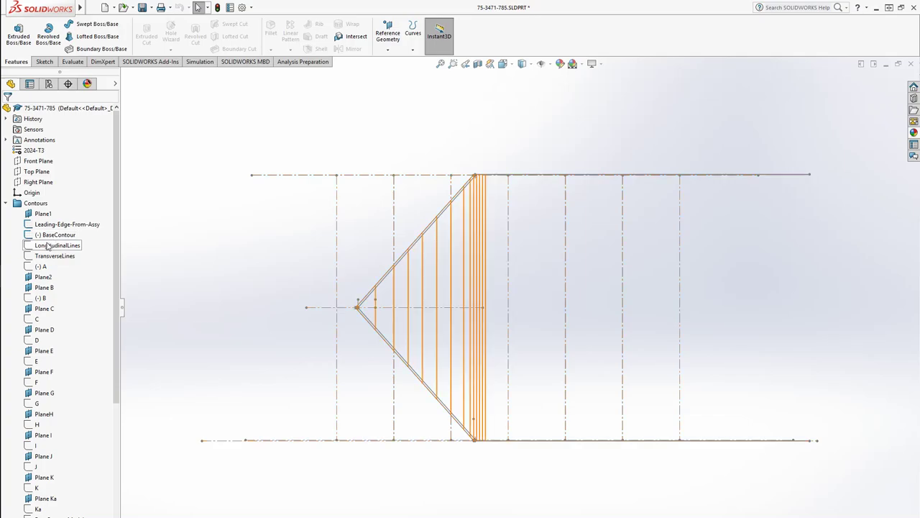
pyautogui.click(52, 225)
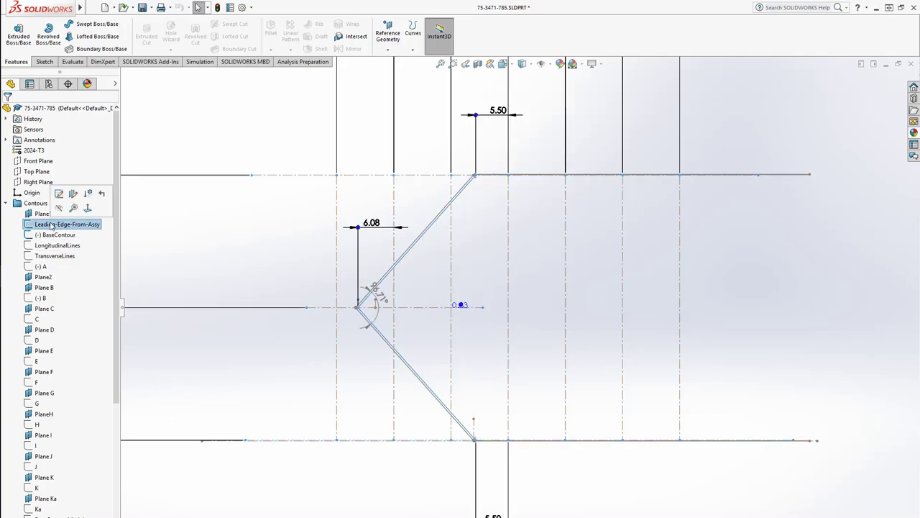
pyautogui.click(57, 235)
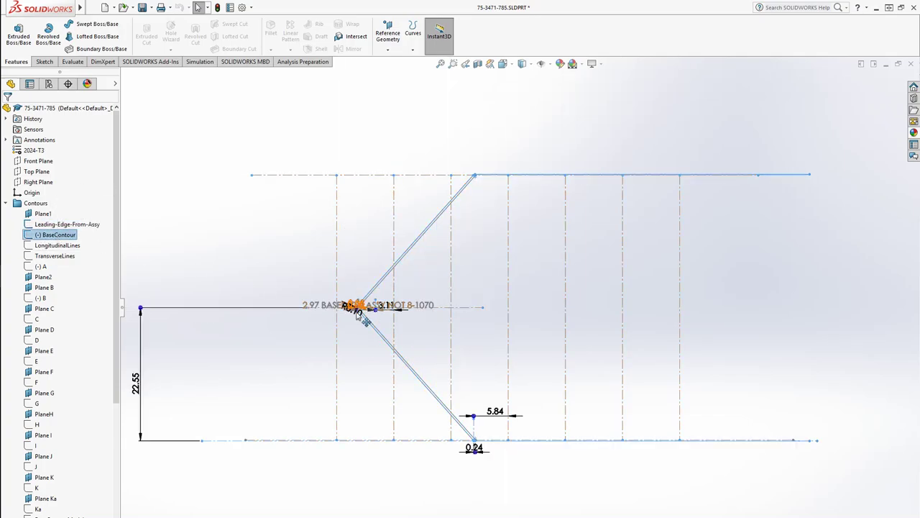
pyautogui.moveTo(338, 258); pyautogui.dragTo(355, 245, button='middle')
pyautogui.scroll(-14, 365, 315)
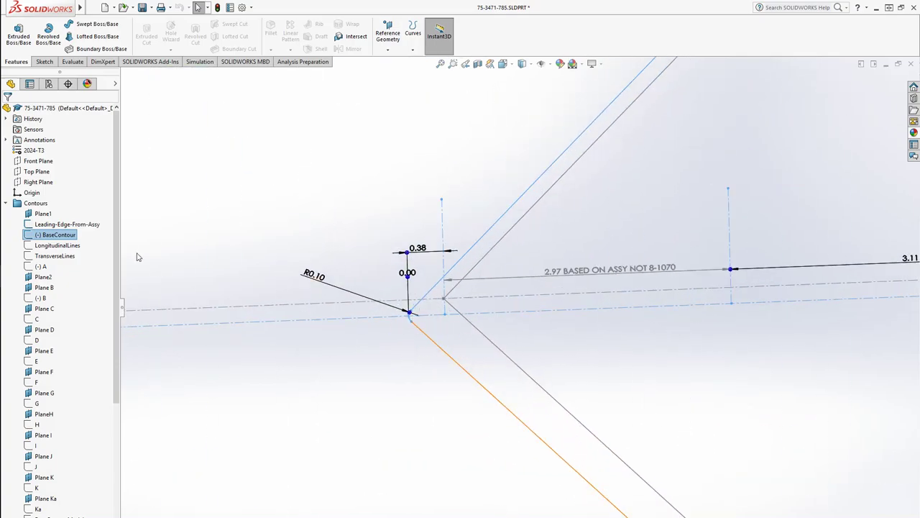
pyautogui.click(327, 355)
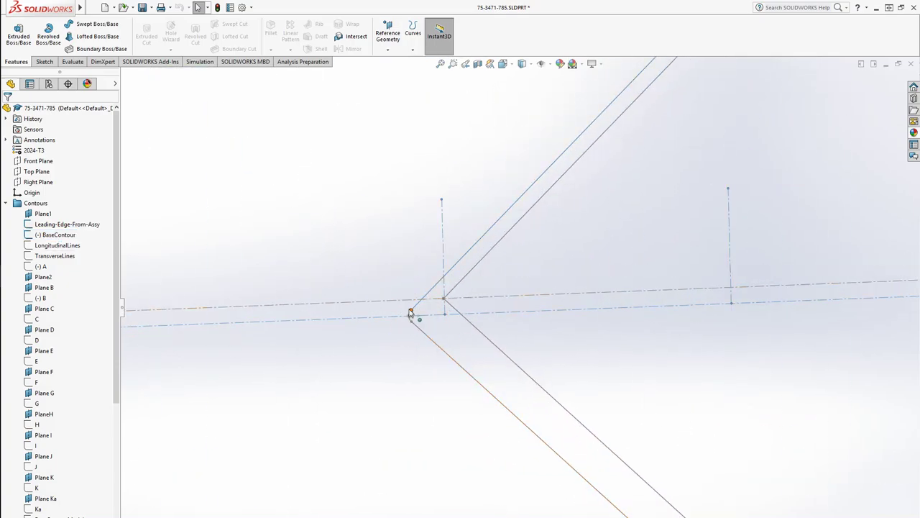
# Compare the heights of the leading-edge and base contour sketches edge-on near the tip.
pyautogui.moveTo(422, 384)
pyautogui.mouseDown(button='middle')
pyautogui.moveTo(448, 410)
pyautogui.moveTo(461, 370)
pyautogui.moveTo(456, 257)
pyautogui.moveTo(503, 322)
pyautogui.mouseUp(button='middle')
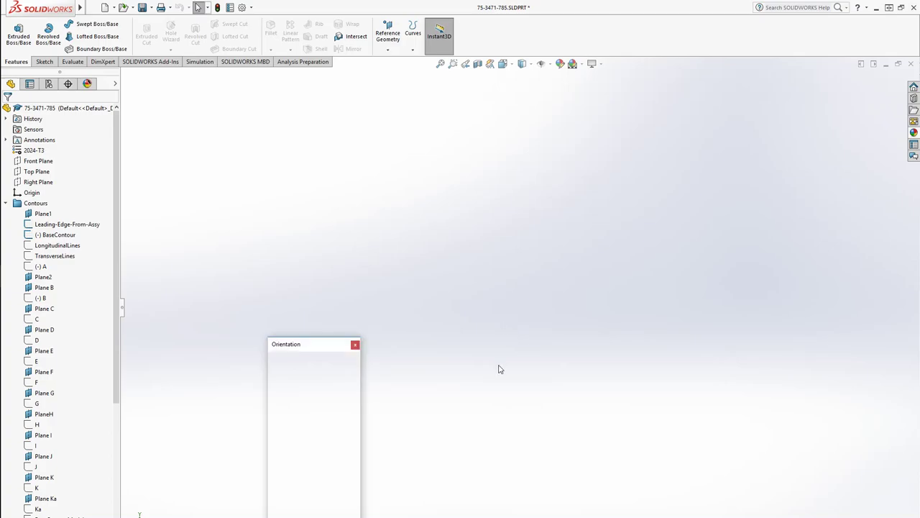
pyautogui.press('space')
pyautogui.click(505, 324)
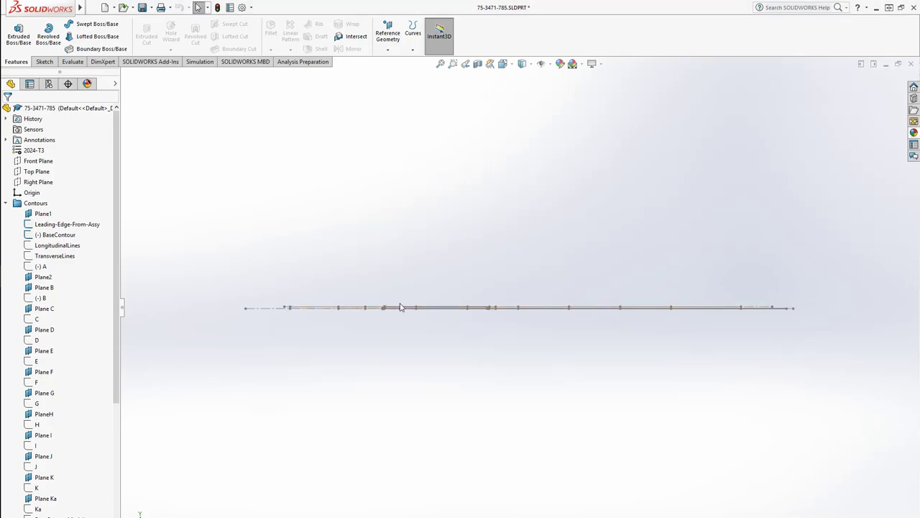
pyautogui.scroll(-12, 402, 310)
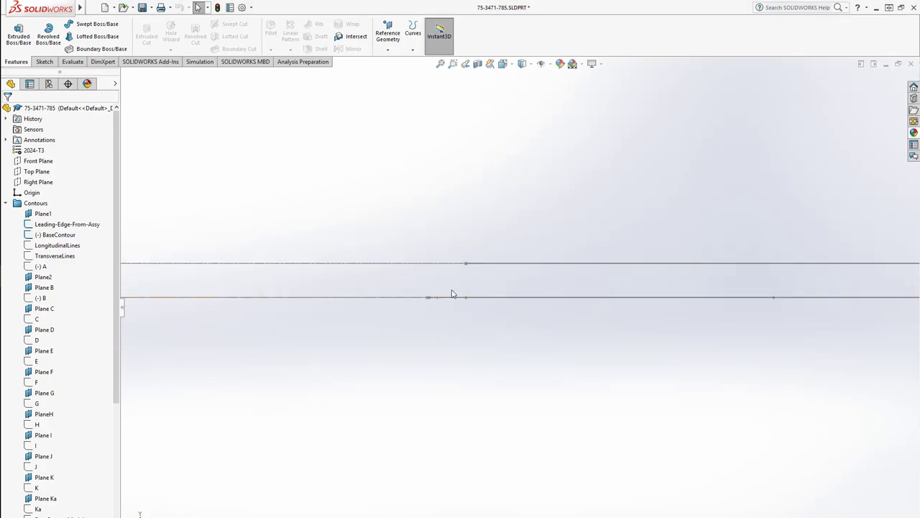
# Show the LongitudinalLines sketch and check its lines against the base contour.
pyautogui.click(58, 245)
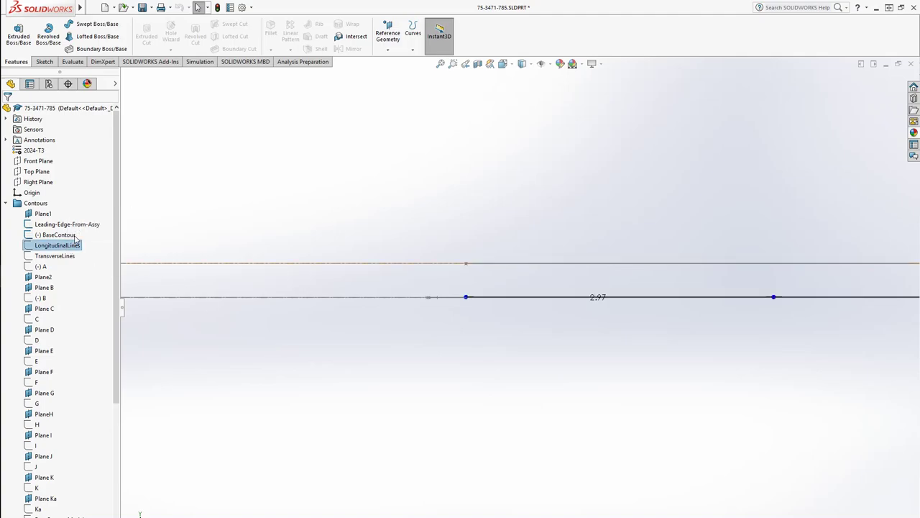
pyautogui.press('Escape')
pyautogui.moveTo(374, 297)
pyautogui.mouseDown(button='middle')
pyautogui.moveTo(438, 269)
pyautogui.moveTo(448, 353)
pyautogui.moveTo(632, 339)
pyautogui.mouseUp(button='middle')
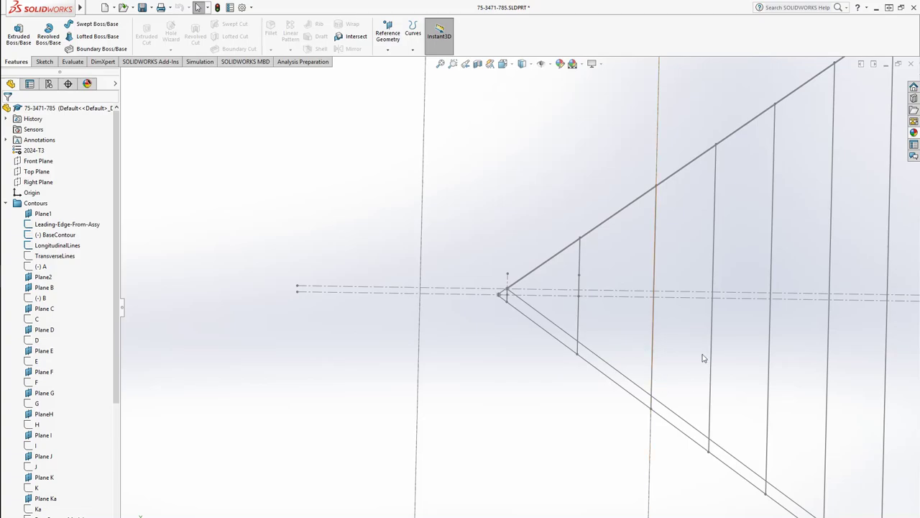
# Hide the Leading-Edge-From-Assy sketch and look over the base contour with its longitudinal lines.
pyautogui.moveTo(703, 358)
pyautogui.mouseDown(button='middle')
pyautogui.moveTo(695, 382)
pyautogui.moveTo(683, 385)
pyautogui.mouseUp(button='middle')
pyautogui.click(70, 225)
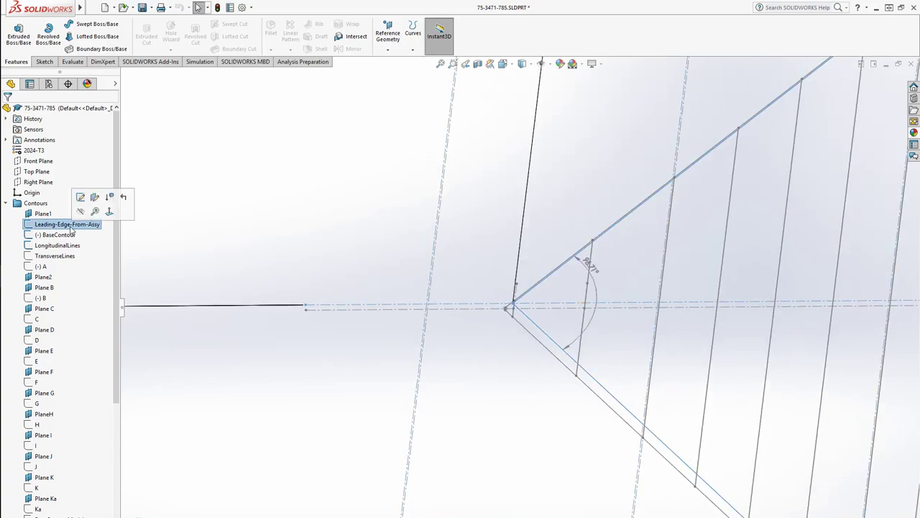
pyautogui.click(81, 212)
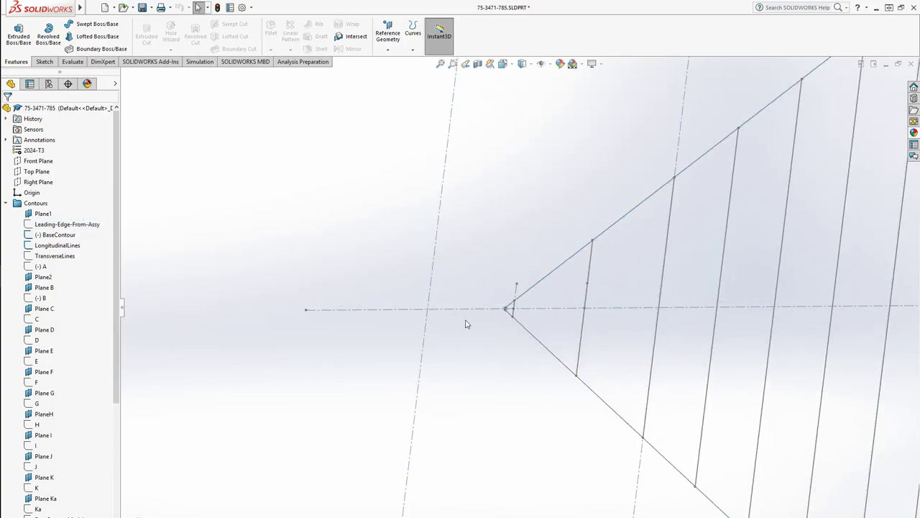
pyautogui.moveTo(468, 323)
pyautogui.mouseDown(button='middle')
pyautogui.moveTo(580, 362)
pyautogui.moveTo(643, 308)
pyautogui.moveTo(617, 339)
pyautogui.moveTo(734, 340)
pyautogui.moveTo(674, 349)
pyautogui.moveTo(689, 374)
pyautogui.moveTo(668, 482)
pyautogui.moveTo(671, 194)
pyautogui.mouseUp(button='middle')
pyautogui.moveTo(634, 380)
pyautogui.mouseDown(button='middle')
pyautogui.moveTo(637, 343)
pyautogui.moveTo(565, 255)
pyautogui.moveTo(626, 274)
pyautogui.mouseUp(button='middle')
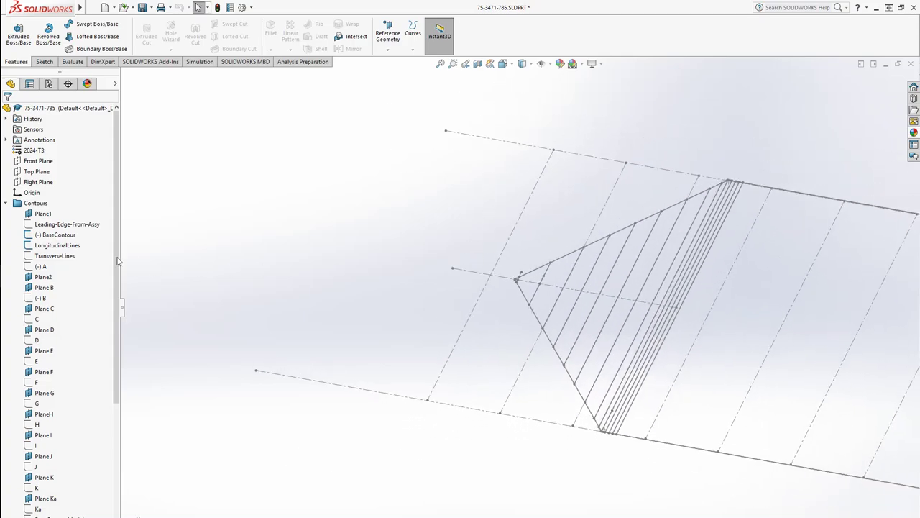
# Show the TransverseLines sketch and highlight the Front Plane to check how the lines are oriented.
pyautogui.click(65, 257)
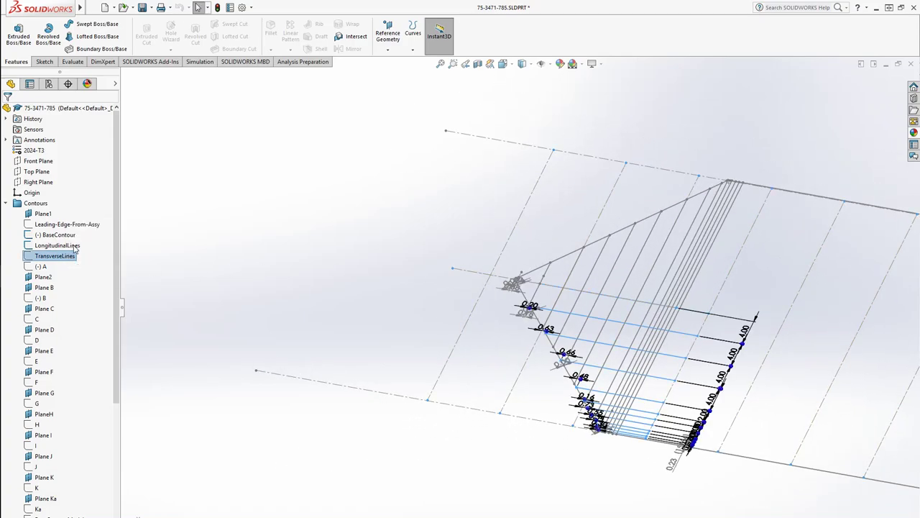
pyautogui.click(271, 285)
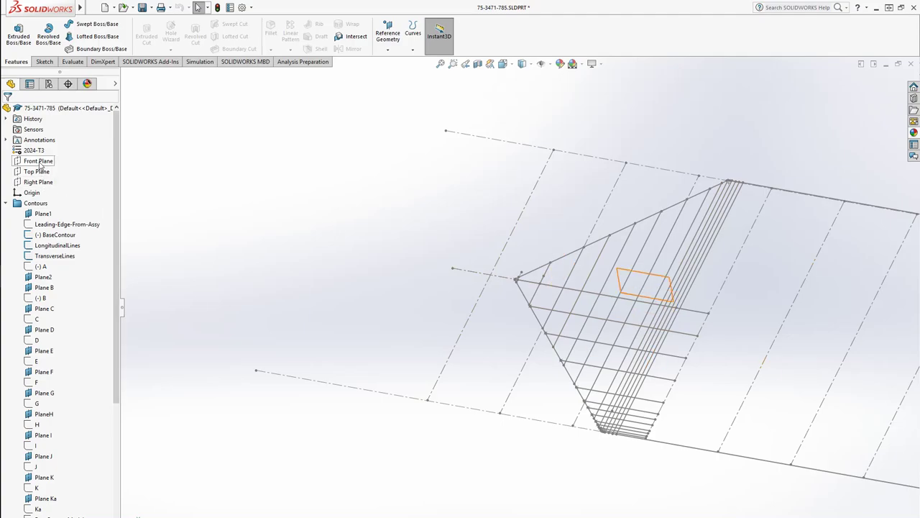
pyautogui.click(40, 161)
pyautogui.moveTo(494, 310)
pyautogui.mouseDown(button='middle')
pyautogui.moveTo(479, 435)
pyautogui.moveTo(494, 407)
pyautogui.moveTo(500, 325)
pyautogui.mouseUp(button='middle')
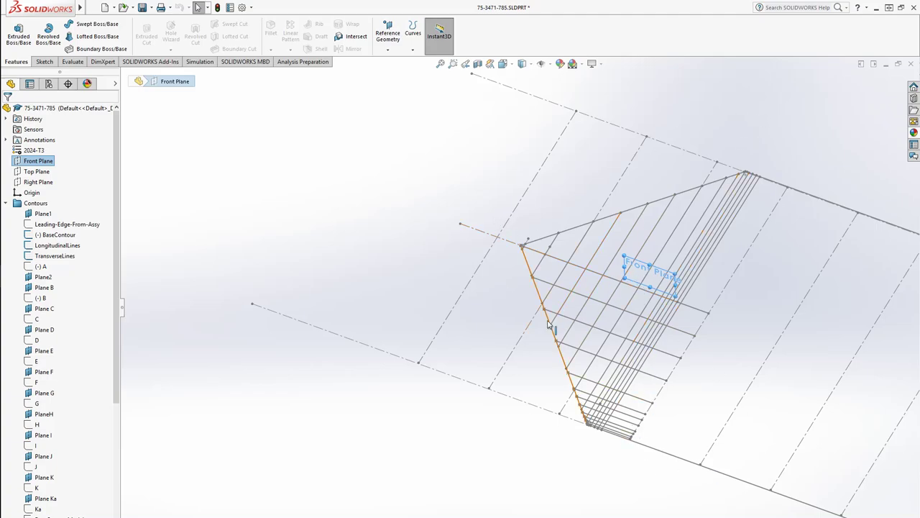
pyautogui.click(463, 327)
pyautogui.moveTo(553, 391)
pyautogui.mouseDown(button='middle')
pyautogui.moveTo(554, 339)
pyautogui.moveTo(544, 350)
pyautogui.moveTo(628, 331)
pyautogui.moveTo(564, 392)
pyautogui.mouseUp(button='middle')
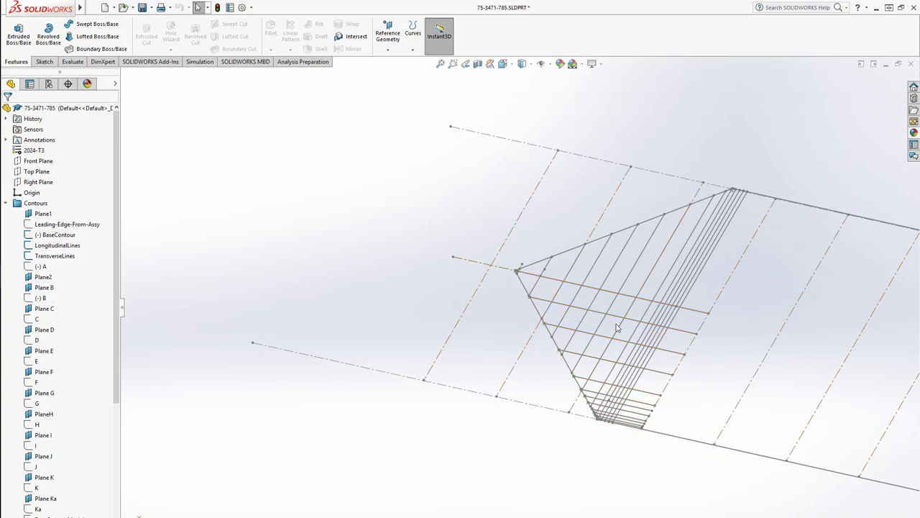
# Show contour sketch A and examine its curve straight from the side and at an angle.
pyautogui.click(48, 266)
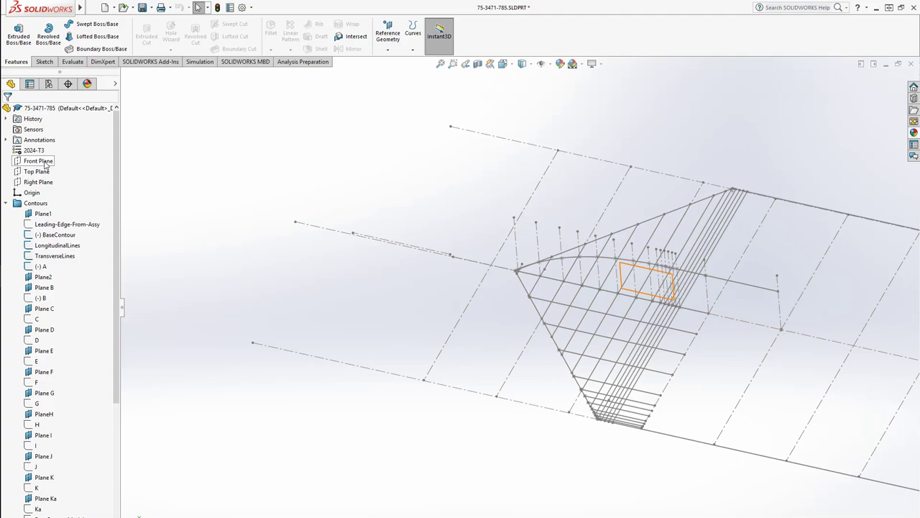
pyautogui.moveTo(519, 292); pyautogui.dragTo(548, 189, button='middle')
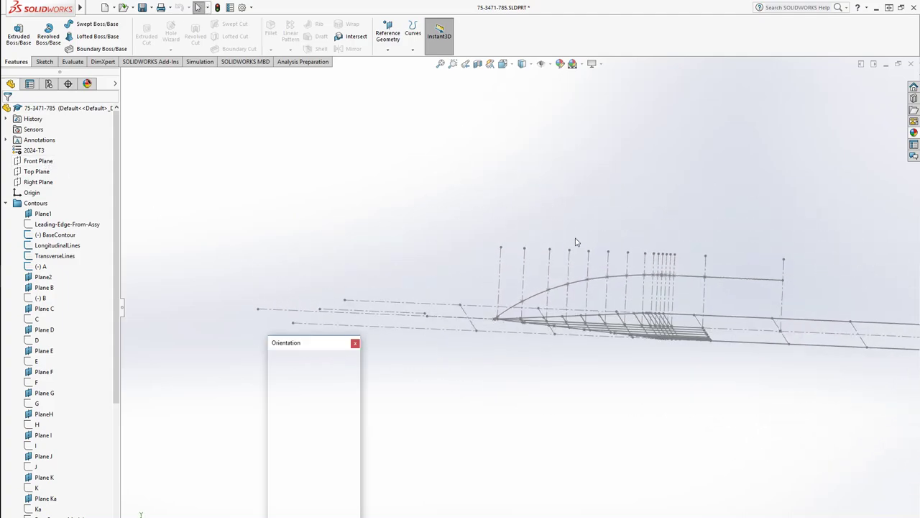
pyautogui.press('space')
pyautogui.click(535, 323)
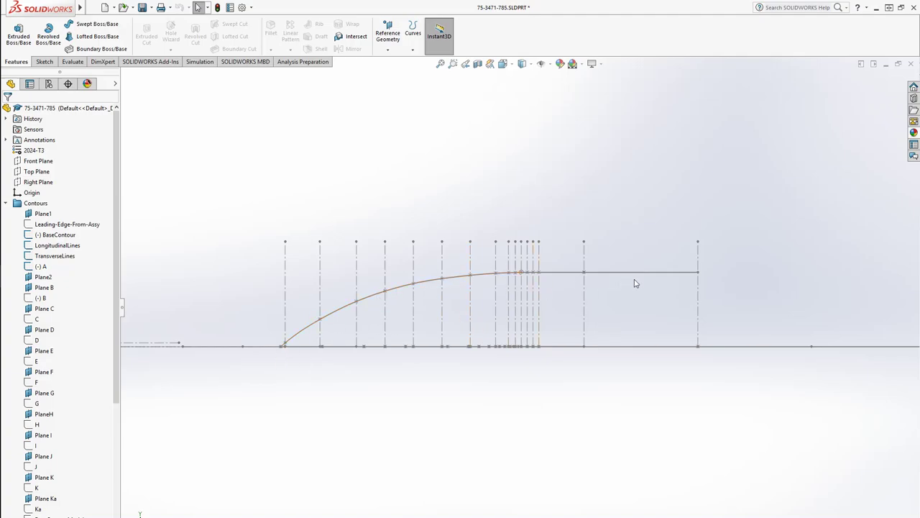
pyautogui.moveTo(298, 347)
pyautogui.mouseDown(button='middle')
pyautogui.moveTo(285, 391)
pyautogui.moveTo(297, 360)
pyautogui.moveTo(380, 322)
pyautogui.moveTo(416, 284)
pyautogui.moveTo(521, 343)
pyautogui.moveTo(556, 406)
pyautogui.moveTo(609, 403)
pyautogui.moveTo(650, 374)
pyautogui.moveTo(694, 371)
pyautogui.mouseUp(button='middle')
pyautogui.scroll(-5, 415, 283)
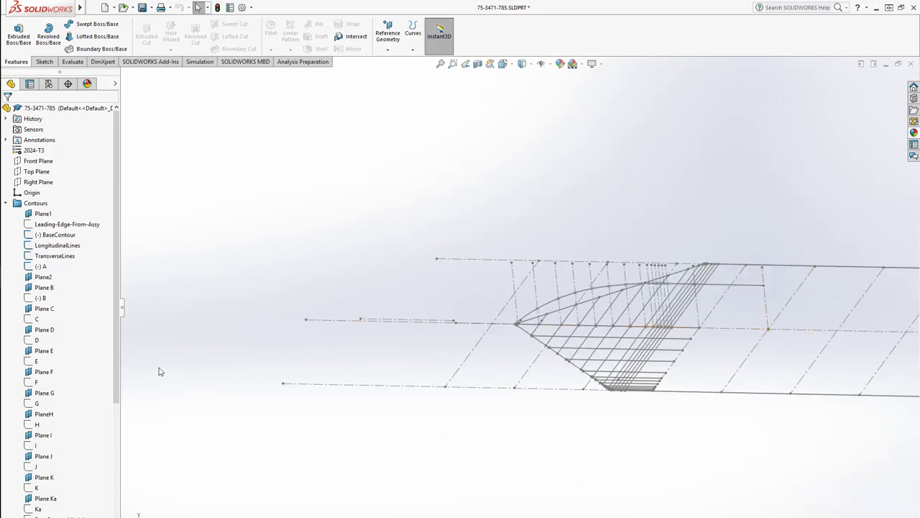
# Show contour sketch B, highlight Plane B, and inspect the sketch's height dimensions against curve A.
pyautogui.click(44, 300)
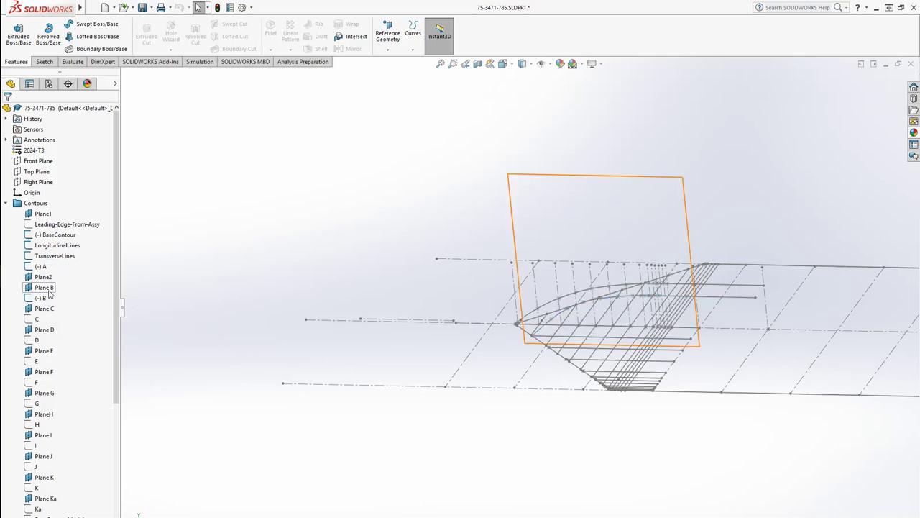
pyautogui.click(44, 288)
pyautogui.moveTo(443, 292); pyautogui.dragTo(762, 446, button='middle')
pyautogui.moveTo(717, 426); pyautogui.dragTo(668, 410, button='middle')
pyautogui.click(41, 298)
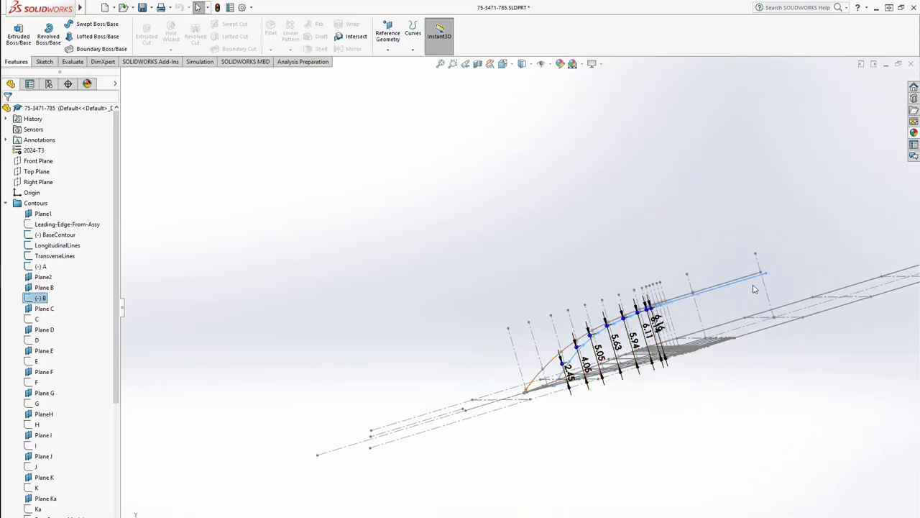
pyautogui.click(355, 290)
pyautogui.moveTo(355, 290)
pyautogui.mouseDown(button='middle')
pyautogui.moveTo(503, 353)
pyautogui.moveTo(551, 439)
pyautogui.mouseUp(button='middle')
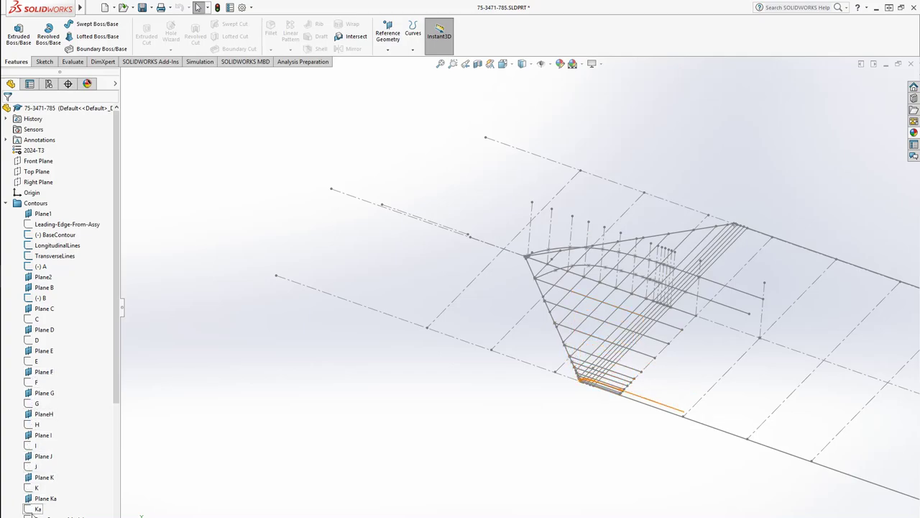
# Examine the crossing transverse and longitudinal lines up close at the outer corner and across the whole contour.
pyautogui.scroll(-2, 477, 381)
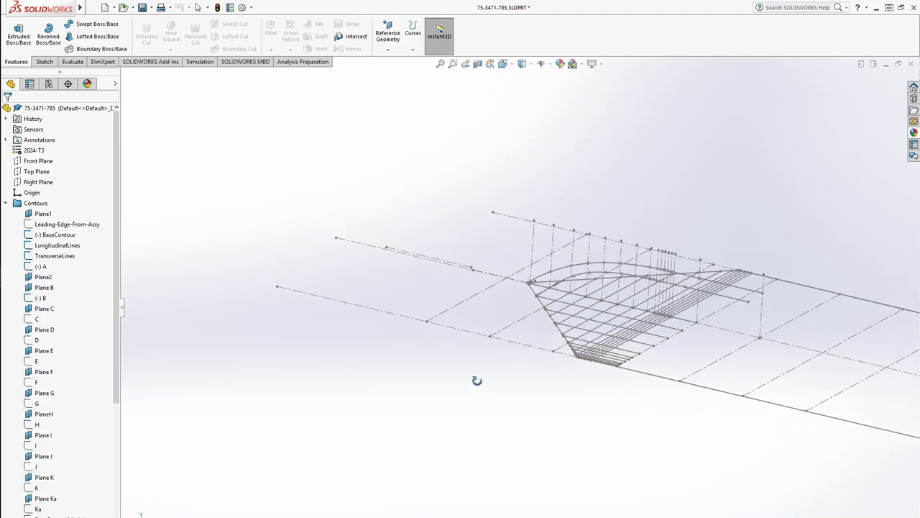
pyautogui.scroll(-3, 640, 313)
pyautogui.moveTo(640, 313); pyautogui.dragTo(500, 261, button='middle')
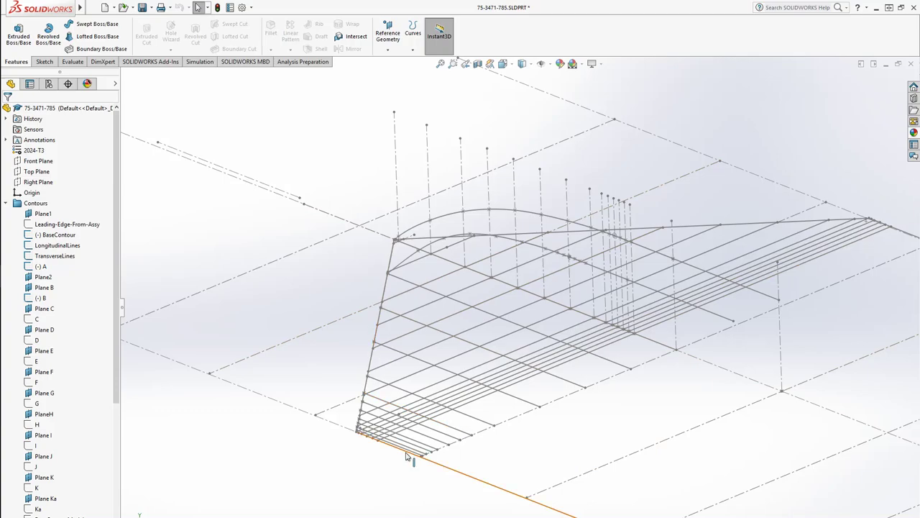
pyautogui.scroll(-3, 407, 455)
pyautogui.click(433, 406)
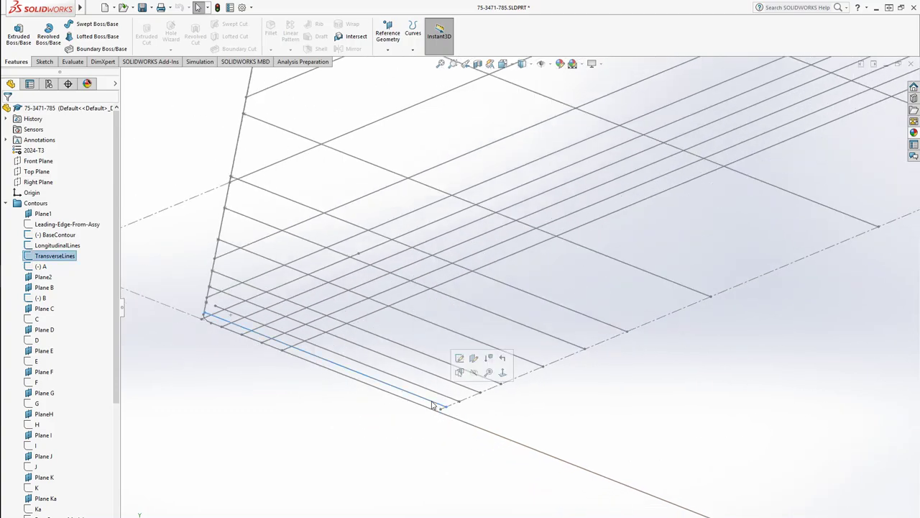
pyautogui.click(348, 441)
pyautogui.scroll(3, 348, 403)
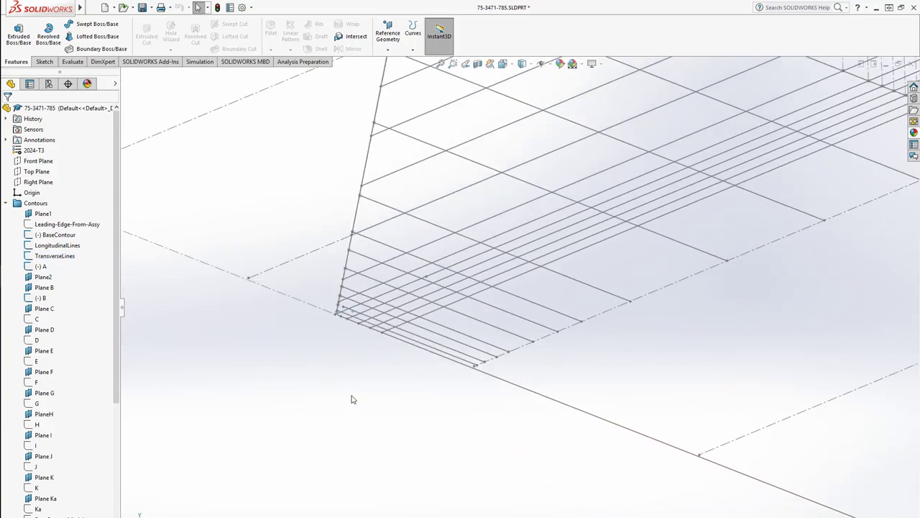
pyautogui.scroll(2, 513, 282)
pyautogui.moveTo(515, 269); pyautogui.dragTo(629, 254, button='middle')
pyautogui.scroll(2, 544, 290)
pyautogui.scroll(-3, 645, 228)
pyautogui.scroll(3, 432, 341)
pyautogui.moveTo(455, 336); pyautogui.dragTo(404, 314, button='middle')
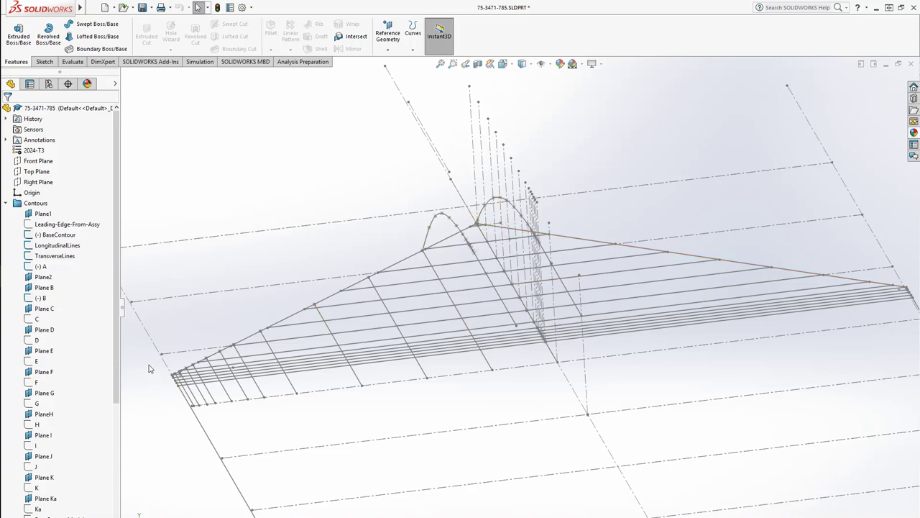
# Roll the model forward to include Boundary-Surface2 and expand the feature to list its sketches.
pyautogui.scroll(-7, 106, 457)
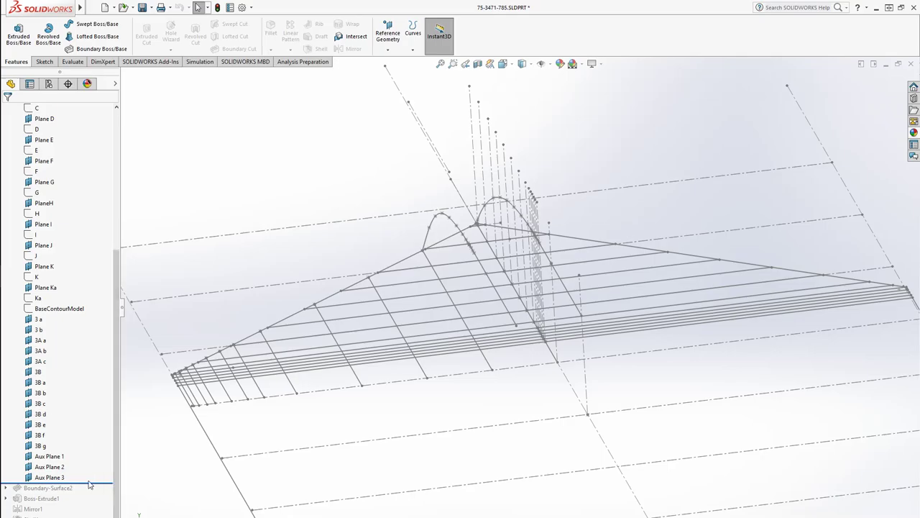
pyautogui.moveTo(350, 439); pyautogui.dragTo(390, 451, button='middle')
pyautogui.moveTo(285, 369); pyautogui.dragTo(295, 420, button='middle')
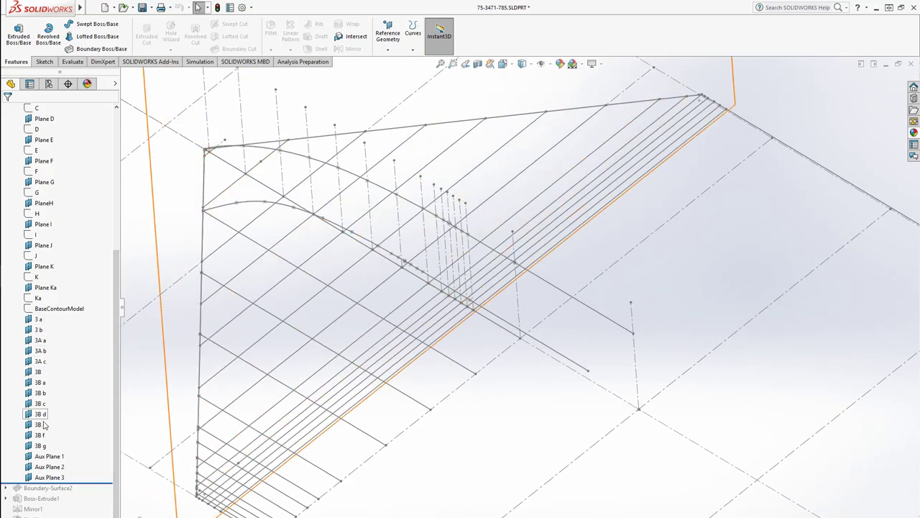
pyautogui.moveTo(92, 482); pyautogui.dragTo(92, 492)
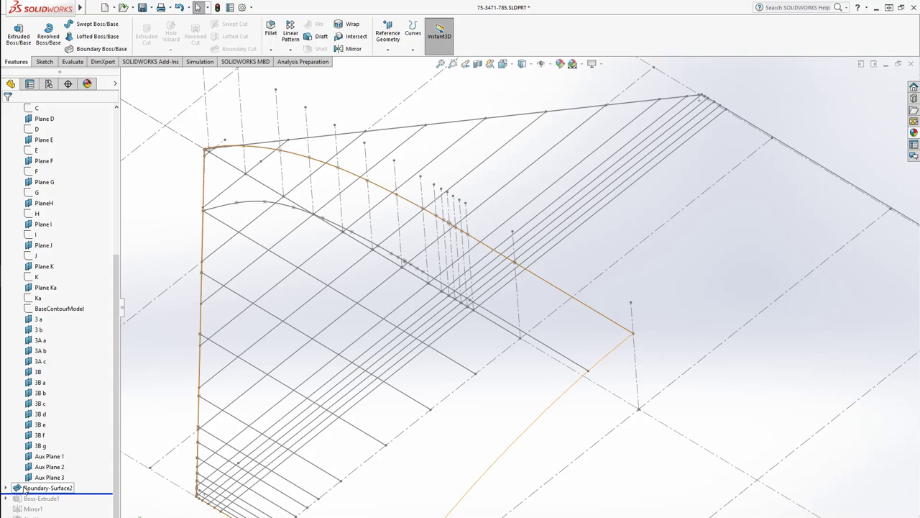
pyautogui.moveTo(488, 397); pyautogui.dragTo(483, 369, button='middle')
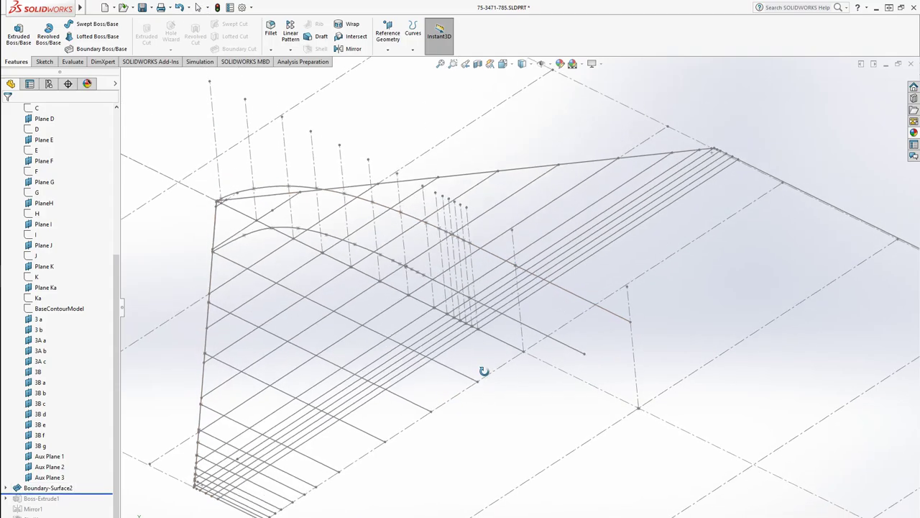
pyautogui.click(6, 488)
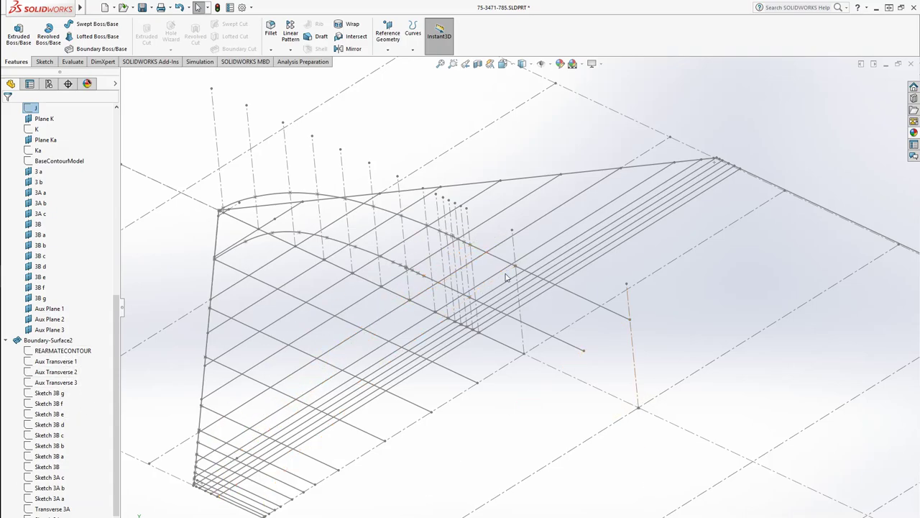
# Select the spline of sketch A and inspect one of its height dimensions without changing it.
pyautogui.click(352, 206)
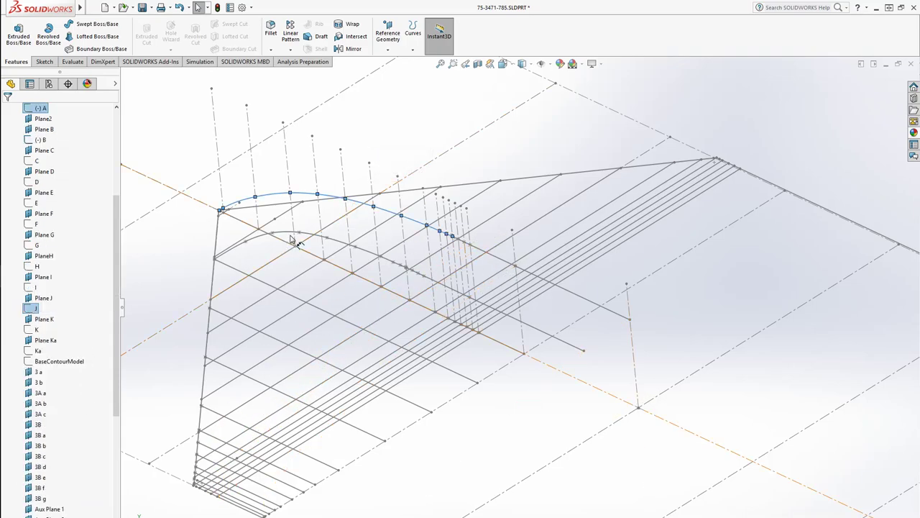
pyautogui.doubleClick(287, 234)
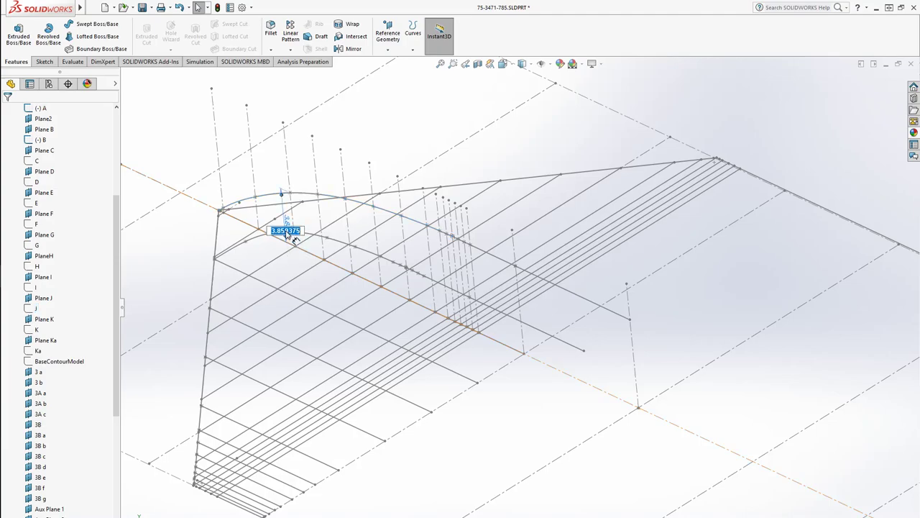
pyautogui.press('Escape')
pyautogui.scroll(-1, 305, 214)
pyautogui.moveTo(442, 396)
pyautogui.mouseDown(button='middle')
pyautogui.moveTo(437, 365)
pyautogui.moveTo(433, 375)
pyautogui.mouseUp(button='middle')
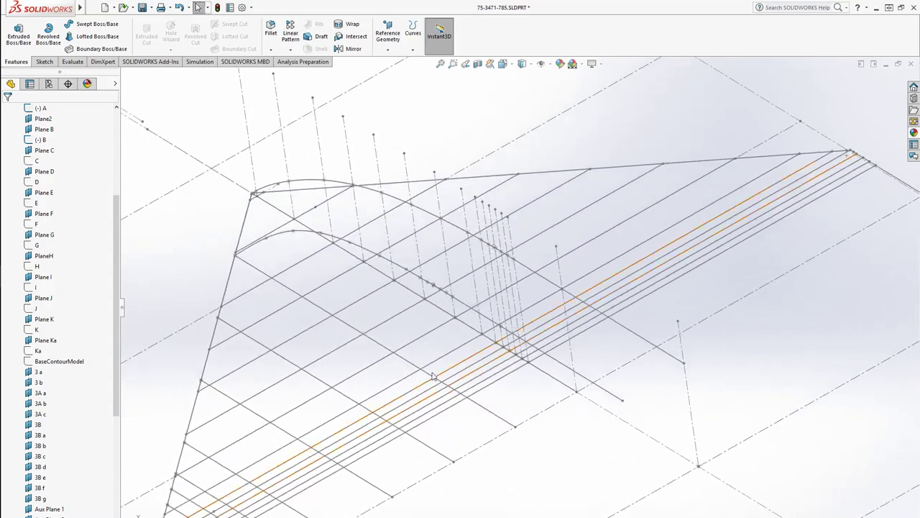
# Select the curve of sketch B and inspect its row of height dimensions up close.
pyautogui.click(351, 244)
pyautogui.scroll(5, 352, 248)
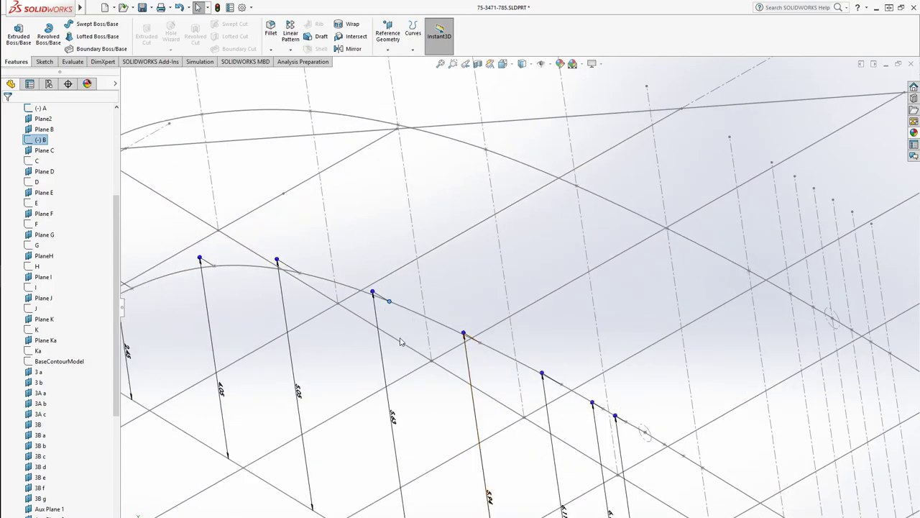
pyautogui.moveTo(395, 422)
pyautogui.mouseDown()
pyautogui.moveTo(386, 422)
pyautogui.moveTo(403, 436)
pyautogui.moveTo(397, 429)
pyautogui.mouseUp()
pyautogui.click(344, 378)
pyautogui.scroll(-3, 356, 381)
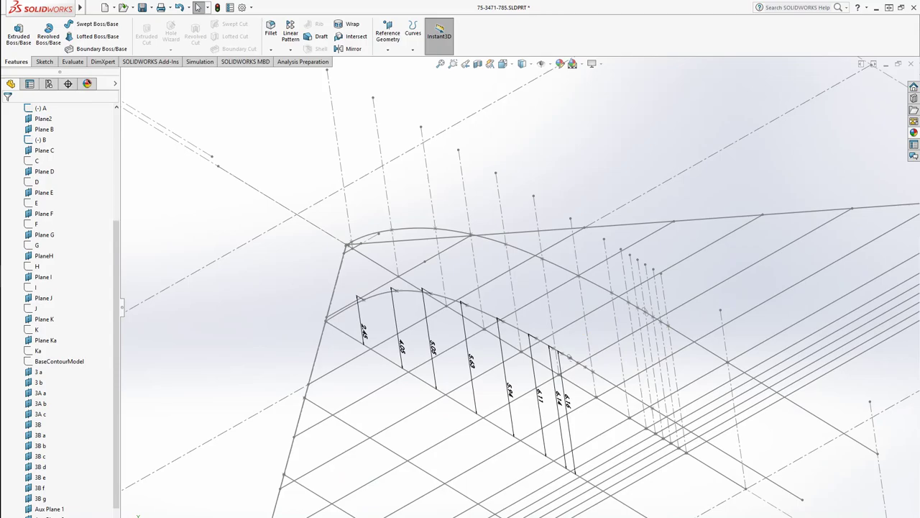
# Show Sketch 3B b from Boundary-Surface2 and view where its curve meets contours A and B.
pyautogui.scroll(-7, 64, 338)
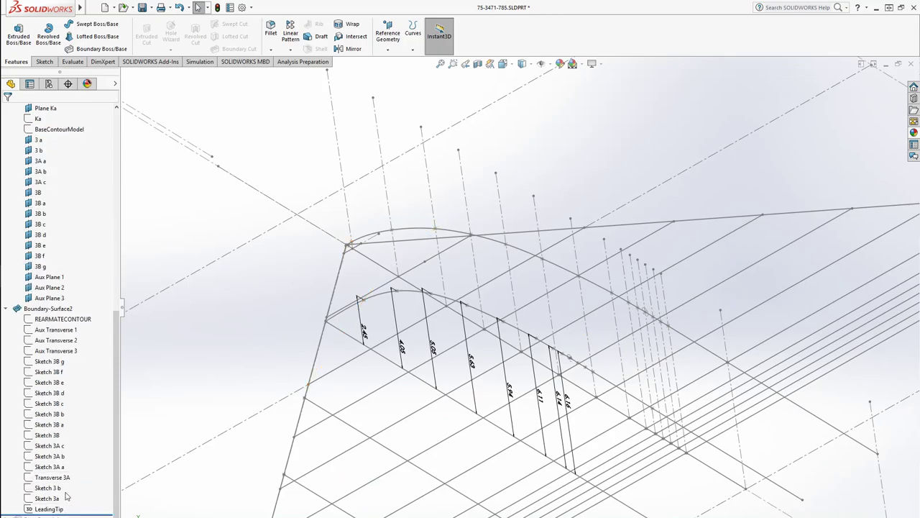
pyautogui.click(63, 416)
pyautogui.click(71, 406)
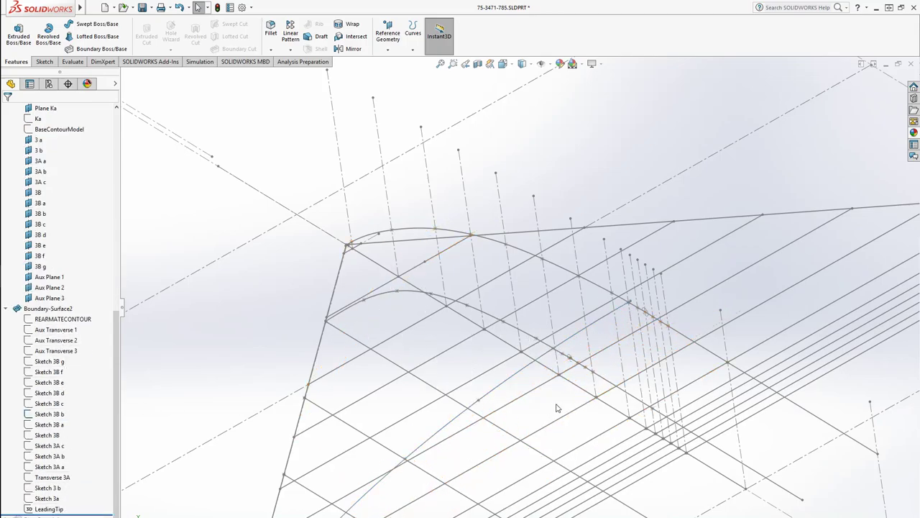
pyautogui.moveTo(556, 408)
pyautogui.mouseDown(button='middle')
pyautogui.moveTo(534, 446)
pyautogui.moveTo(496, 391)
pyautogui.moveTo(478, 431)
pyautogui.moveTo(479, 391)
pyautogui.moveTo(611, 365)
pyautogui.mouseUp(button='middle')
pyautogui.scroll(-3, 610, 367)
pyautogui.scroll(-3, 494, 317)
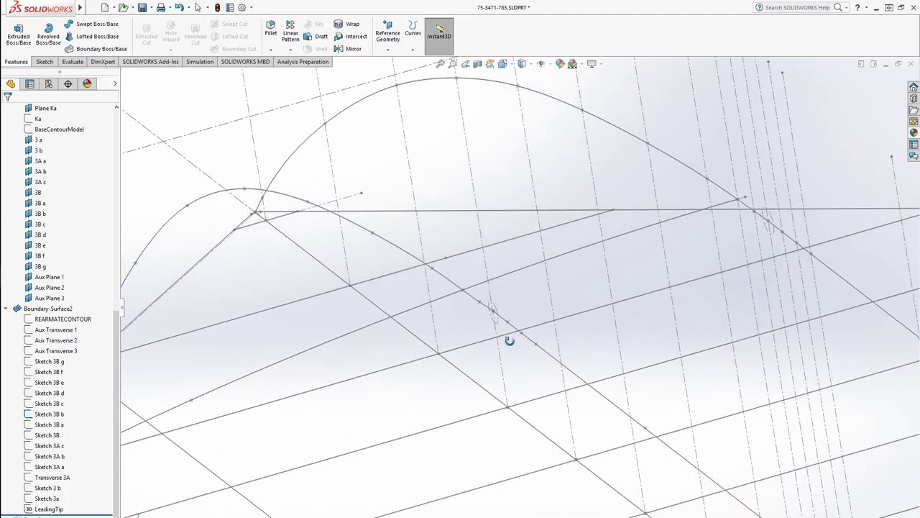
# Select the Sketch 3B b spline and check its points at the crossings with curves A and B.
pyautogui.click(464, 293)
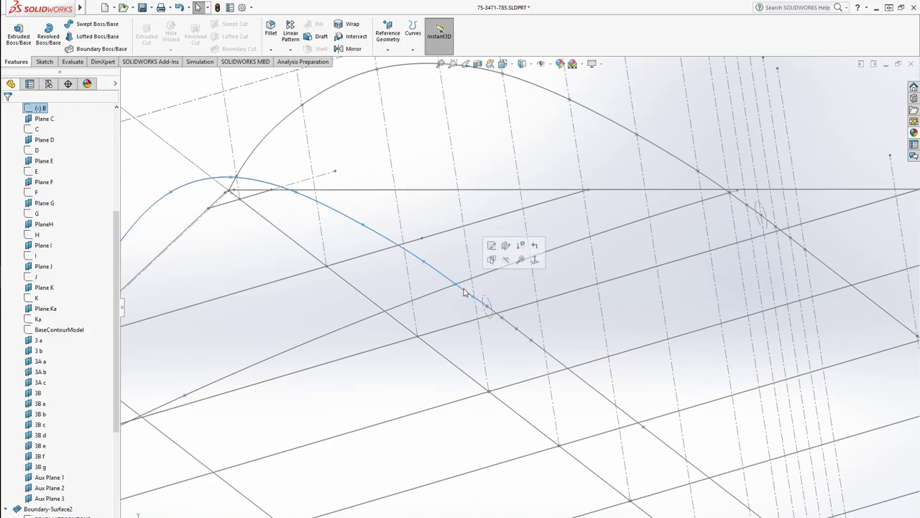
pyautogui.click(456, 286)
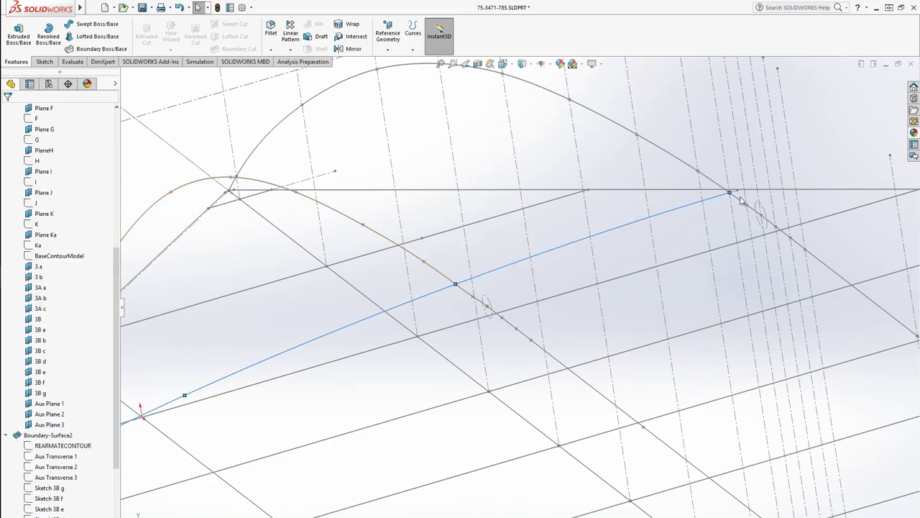
pyautogui.scroll(5, 434, 432)
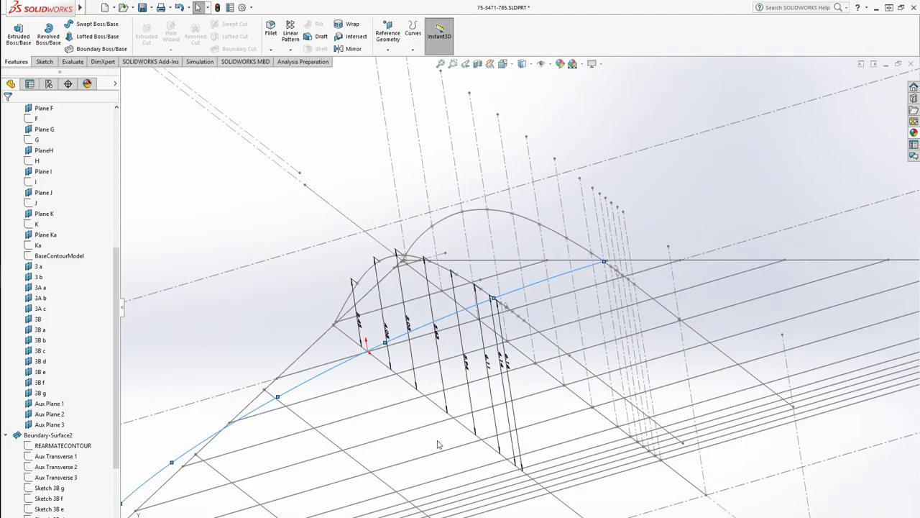
# Clear the spline selection and view the contour sketches in a straight side profile.
pyautogui.click(202, 364)
pyautogui.scroll(6, 294, 431)
pyautogui.moveTo(363, 439); pyautogui.dragTo(452, 379, button='middle')
pyautogui.scroll(-8, 451, 379)
pyautogui.press('space')
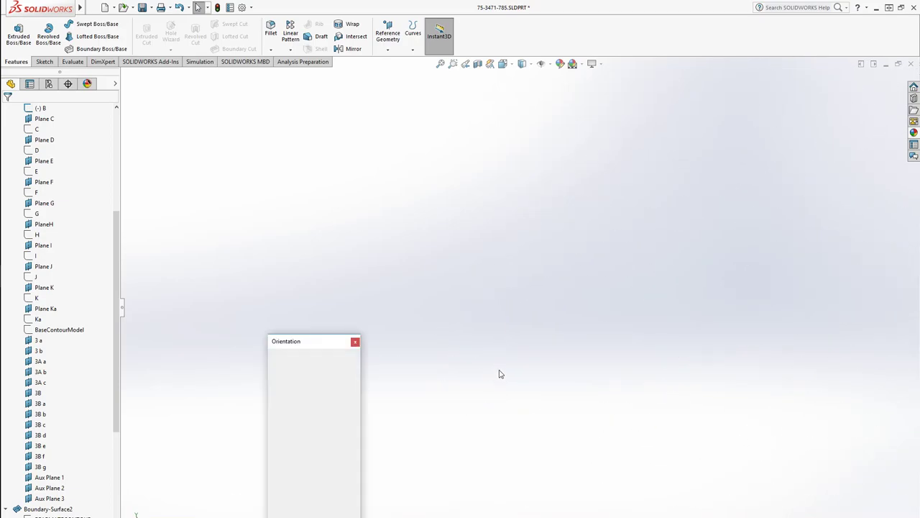
pyautogui.click(489, 326)
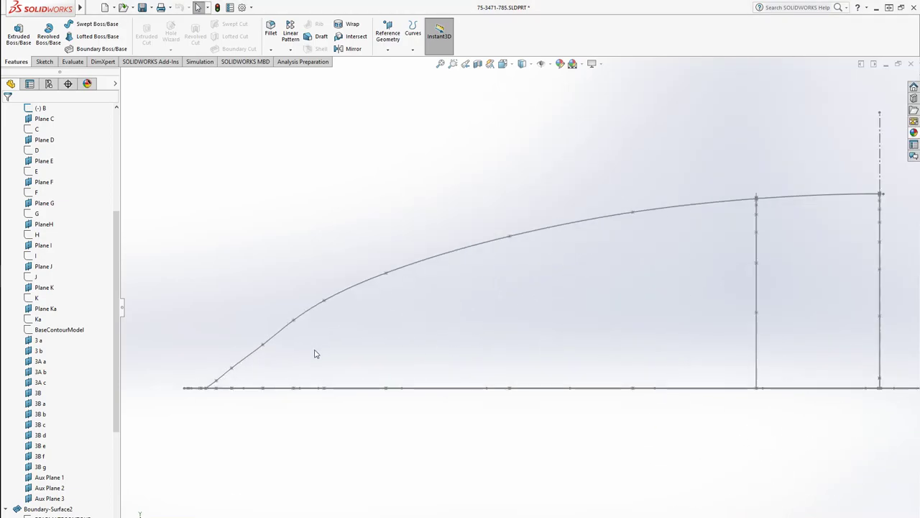
pyautogui.scroll(-2, 269, 366)
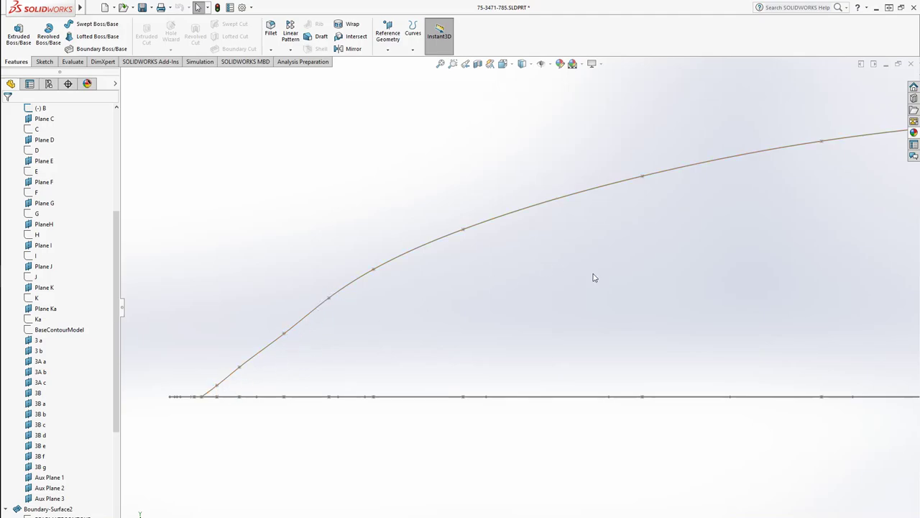
# Examine from several angles how the Sketch 3B b curve crosses contours A and B above the base contour grid.
pyautogui.scroll(2, 595, 284)
pyautogui.moveTo(597, 294)
pyautogui.mouseDown(button='middle')
pyautogui.moveTo(608, 302)
pyautogui.moveTo(600, 323)
pyautogui.mouseUp(button='middle')
pyautogui.scroll(-2, 477, 307)
pyautogui.moveTo(478, 307)
pyautogui.mouseDown(button='middle')
pyautogui.moveTo(479, 274)
pyautogui.moveTo(482, 352)
pyautogui.moveTo(525, 338)
pyautogui.moveTo(550, 351)
pyautogui.moveTo(524, 379)
pyautogui.moveTo(530, 395)
pyautogui.mouseUp(button='middle')
pyautogui.scroll(2, 596, 355)
pyautogui.moveTo(595, 356)
pyautogui.mouseDown(button='middle')
pyautogui.moveTo(591, 320)
pyautogui.moveTo(571, 300)
pyautogui.moveTo(590, 305)
pyautogui.moveTo(558, 320)
pyautogui.moveTo(579, 335)
pyautogui.moveTo(596, 277)
pyautogui.moveTo(625, 335)
pyautogui.mouseUp(button='middle')
pyautogui.scroll(-5, 561, 327)
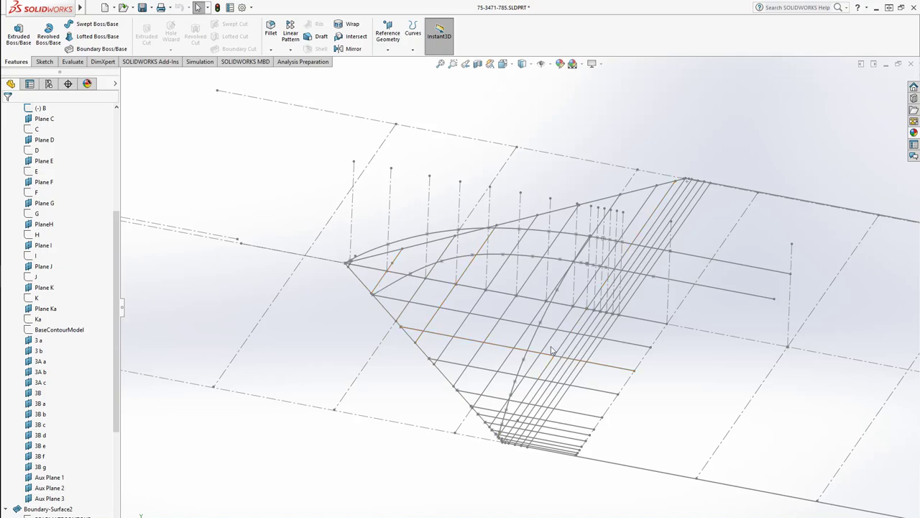
pyautogui.moveTo(553, 350)
pyautogui.mouseDown(button='middle')
pyautogui.moveTo(585, 330)
pyautogui.moveTo(545, 339)
pyautogui.moveTo(563, 382)
pyautogui.moveTo(548, 340)
pyautogui.mouseUp(button='middle')
pyautogui.press('space')
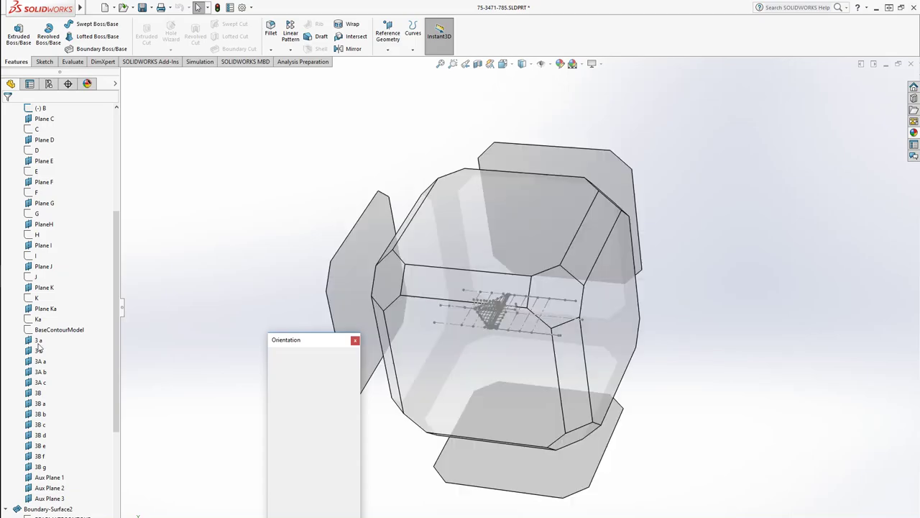
pyautogui.click(533, 356)
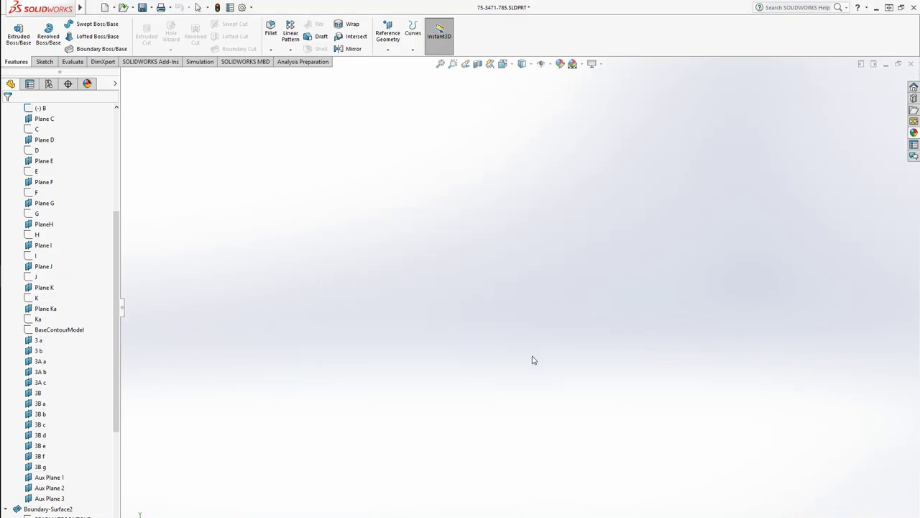
pyautogui.moveTo(483, 310); pyautogui.dragTo(460, 379, button='middle')
pyautogui.scroll(-6, 448, 356)
pyautogui.moveTo(474, 337); pyautogui.dragTo(447, 292, button='middle')
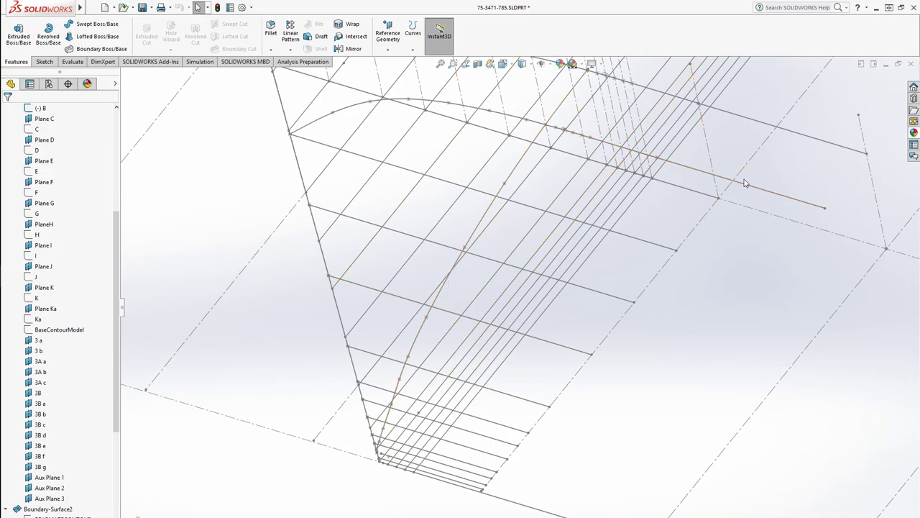
pyautogui.scroll(7, 576, 412)
pyautogui.moveTo(581, 373)
pyautogui.mouseDown(button='middle')
pyautogui.moveTo(602, 285)
pyautogui.moveTo(561, 291)
pyautogui.moveTo(579, 373)
pyautogui.mouseUp(button='middle')
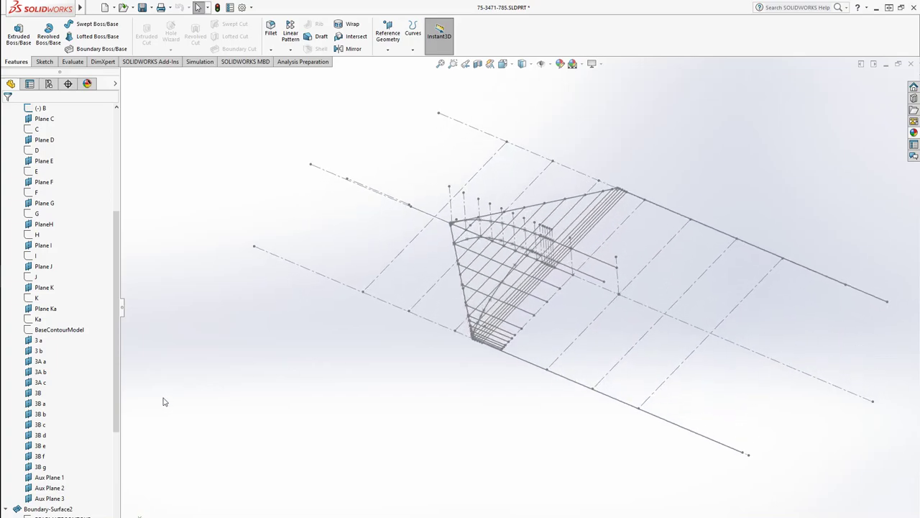
# Collapse Boundary-Surface2 in the feature tree and display its surface over the contour sketches.
pyautogui.click(7, 509)
pyautogui.scroll(-5, 519, 271)
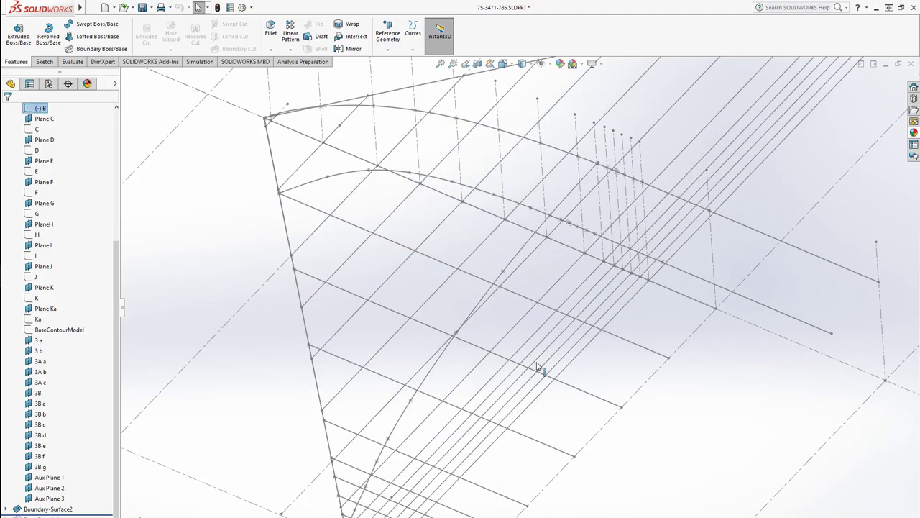
pyautogui.moveTo(537, 365); pyautogui.dragTo(536, 302, button='middle')
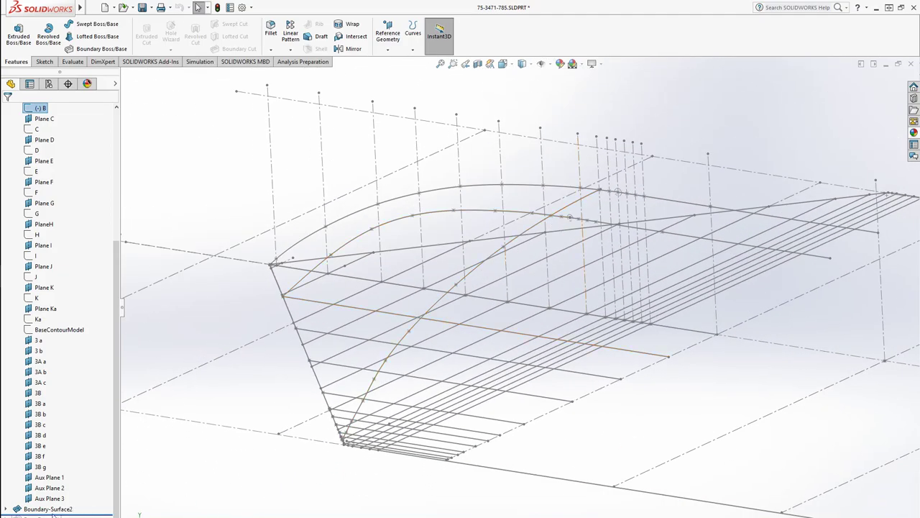
pyautogui.rightClick(52, 510)
pyautogui.click(59, 348)
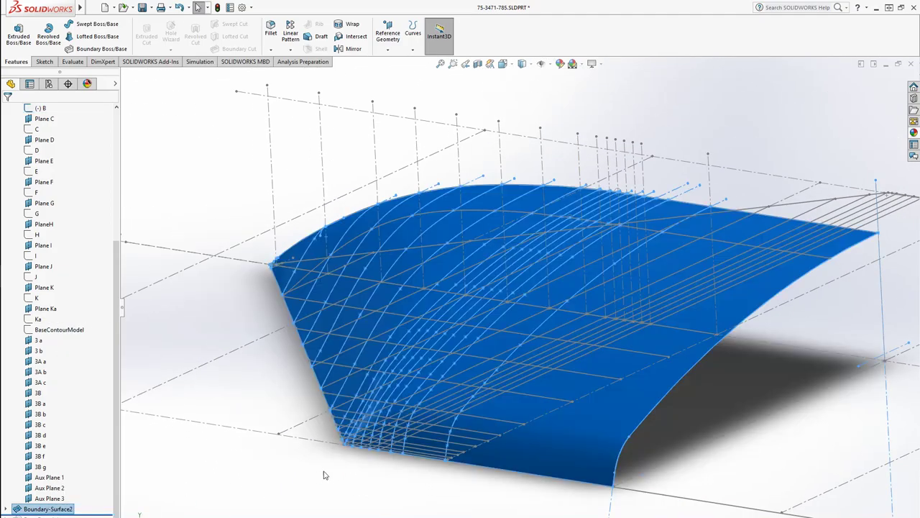
pyautogui.scroll(5, 503, 323)
pyautogui.moveTo(496, 388); pyautogui.dragTo(483, 381, button='middle')
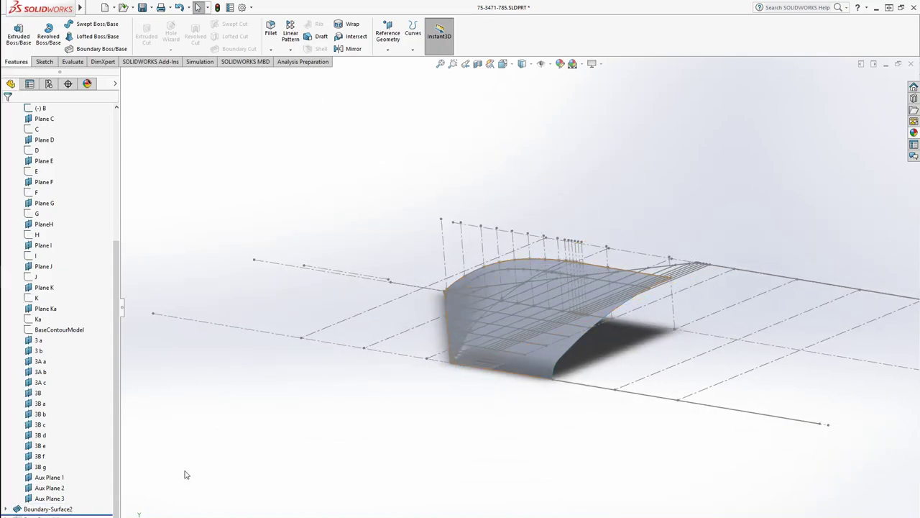
pyautogui.moveTo(388, 402); pyautogui.dragTo(433, 386, button='middle')
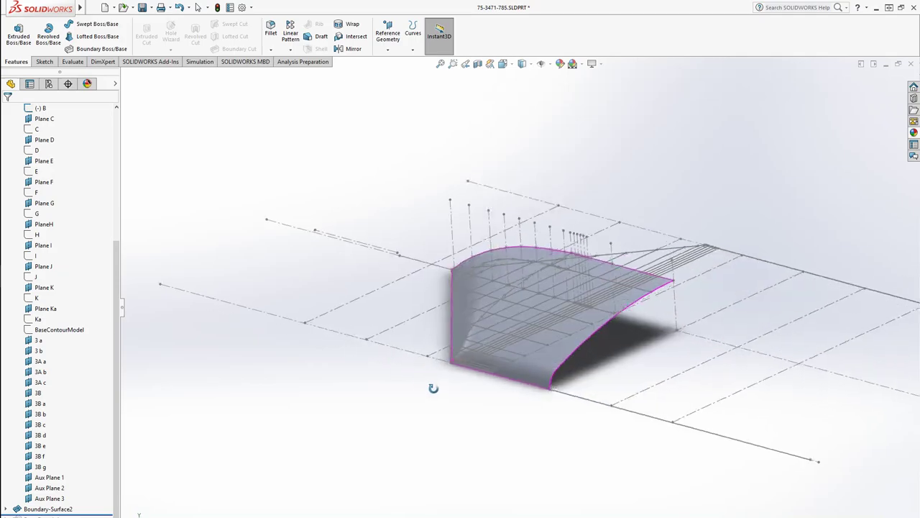
# Open the Boundary-Surface2 definition and check the tangency options of one Direction 1 profile, keeping None.
pyautogui.click(24, 506)
pyautogui.click(29, 478)
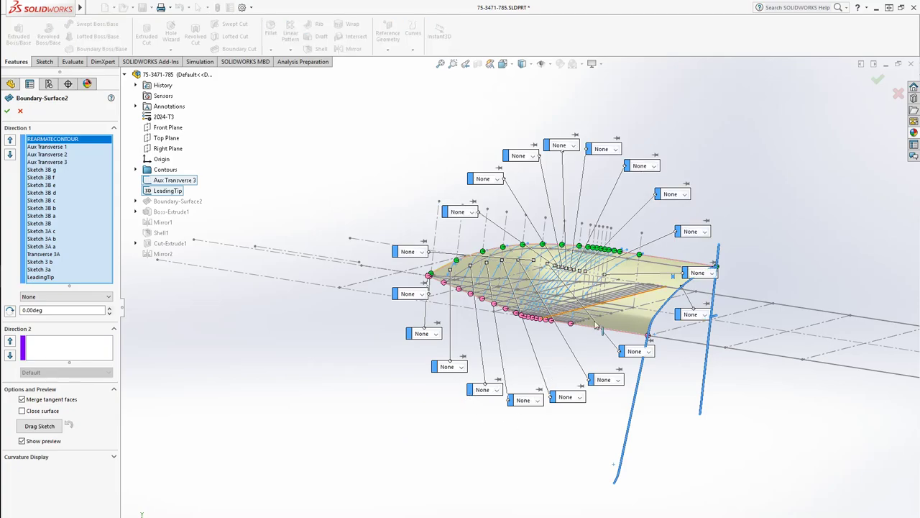
pyautogui.scroll(-3, 583, 282)
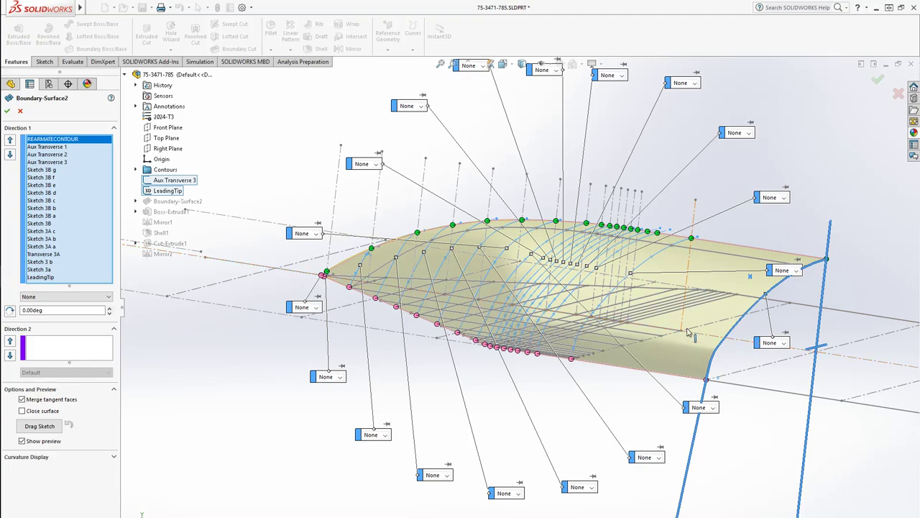
pyautogui.click(519, 494)
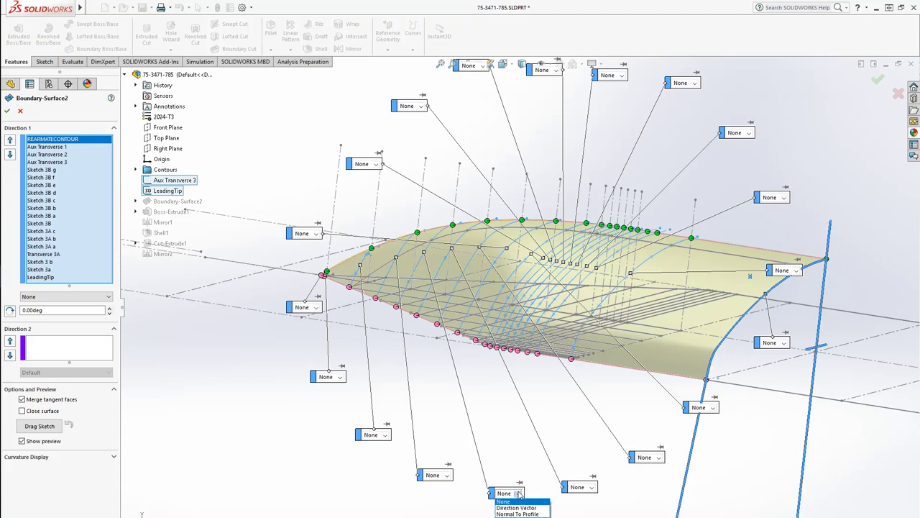
pyautogui.click(520, 497)
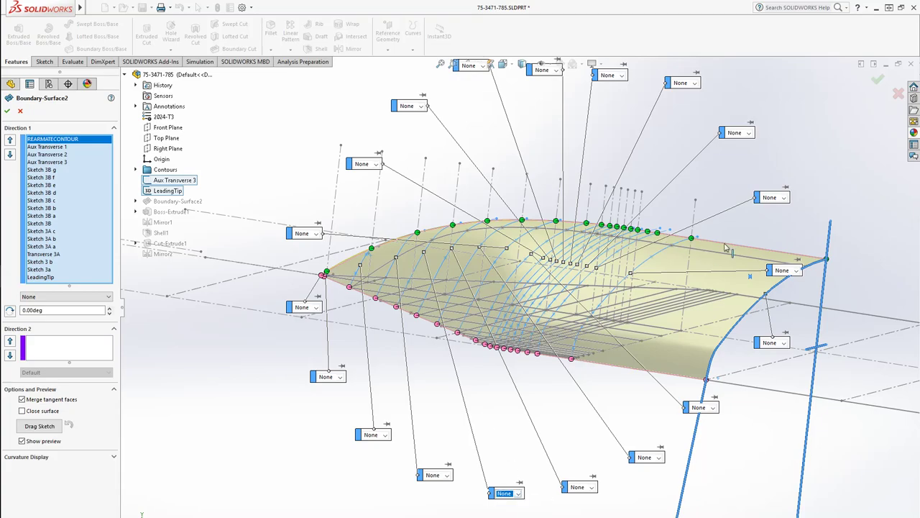
# Examine the Direction 1 profiles across the Boundary-Surface2 preview from the other side and accept the definition unchanged.
pyautogui.moveTo(603, 366); pyautogui.dragTo(632, 330, button='middle')
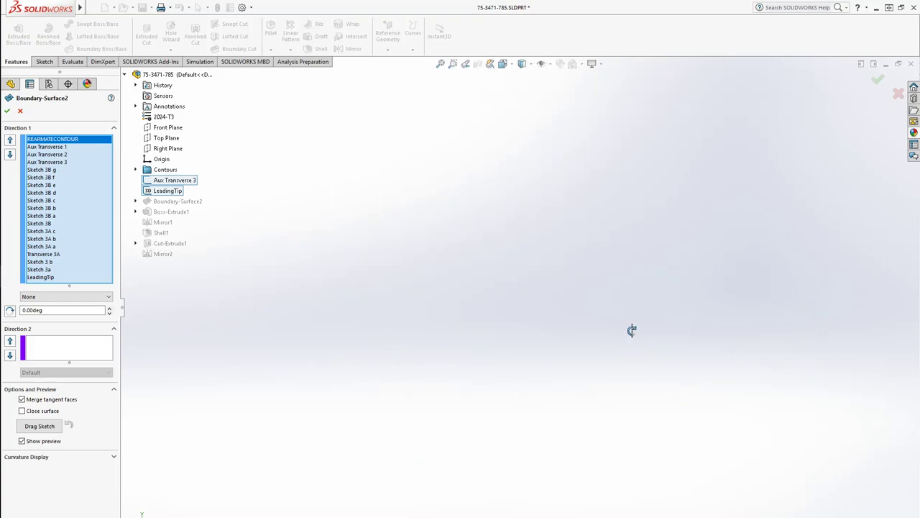
pyautogui.press('space')
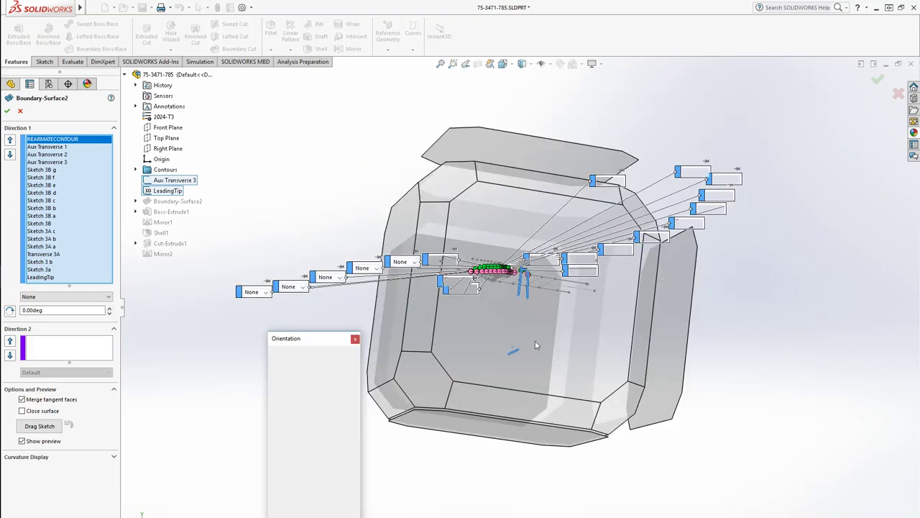
pyautogui.click(517, 347)
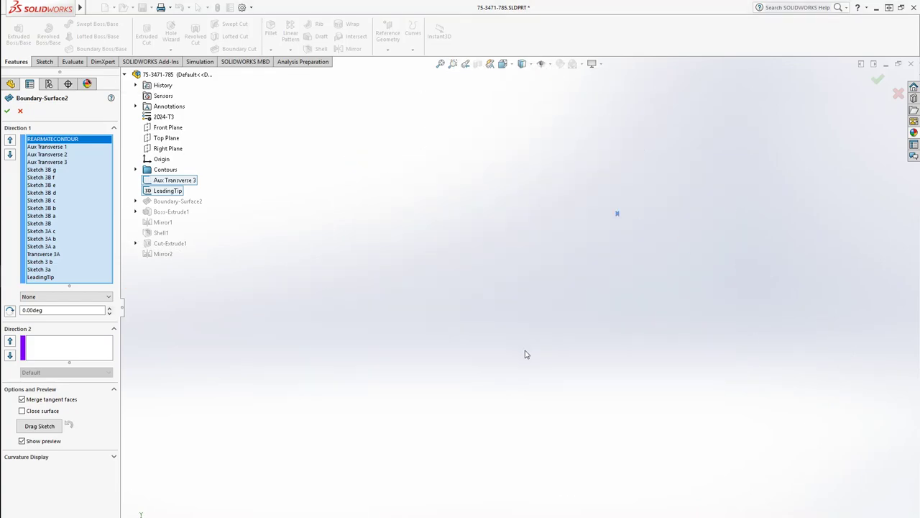
pyautogui.moveTo(444, 227); pyautogui.dragTo(493, 282, button='middle')
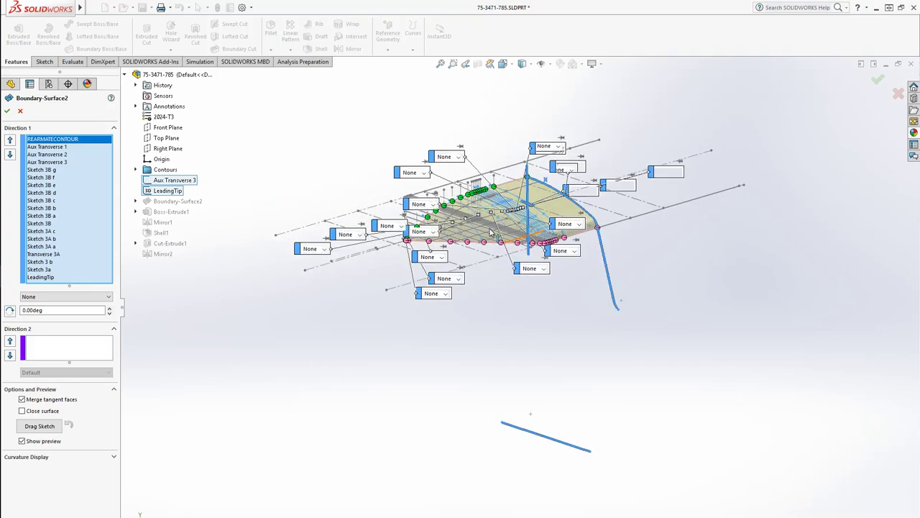
pyautogui.scroll(-4, 492, 228)
pyautogui.scroll(-6, 491, 232)
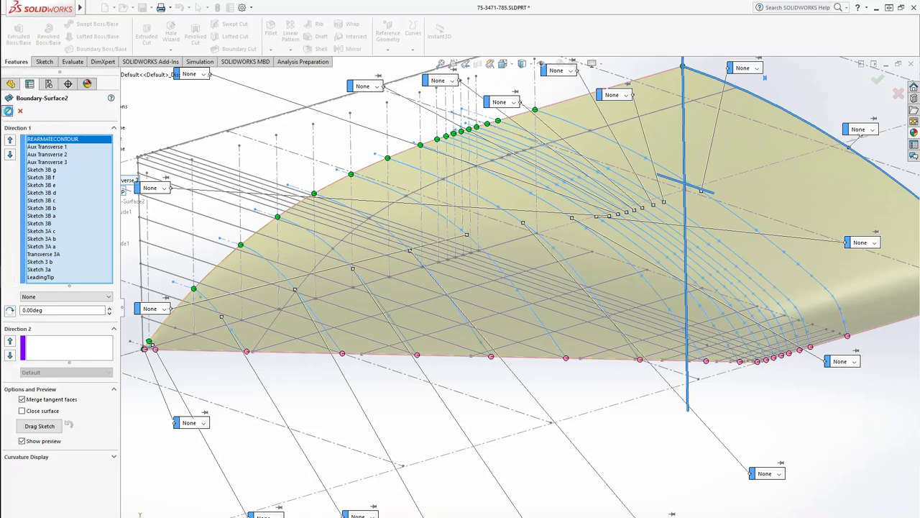
pyautogui.click(8, 111)
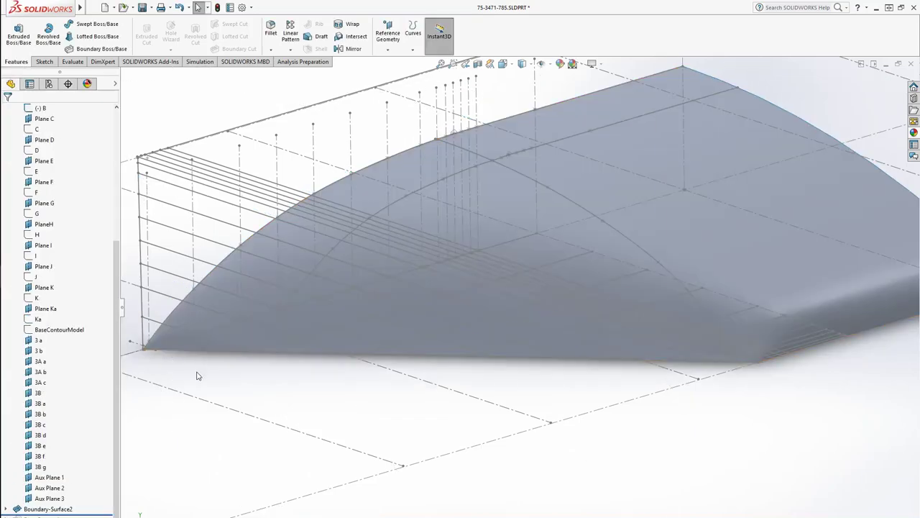
# Examine the surface's leading tip up close where its edges meet the small rounded arc.
pyautogui.scroll(-3, 191, 375)
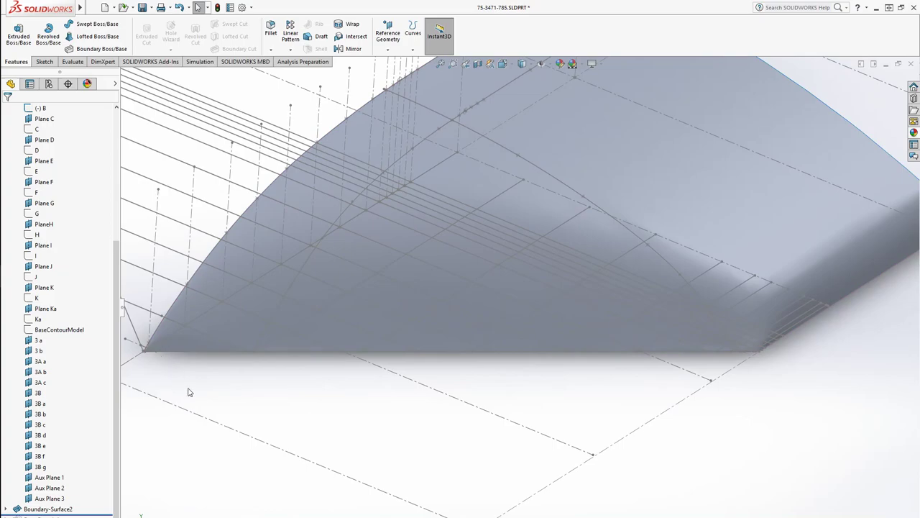
pyautogui.keyDown('shift'); pyautogui.moveTo(190, 393); pyautogui.dragTo(201, 354, button='middle'); pyautogui.keyUp('shift')
pyautogui.keyDown('ctrl'); pyautogui.moveTo(264, 393); pyautogui.dragTo(727, 440, button='middle'); pyautogui.keyUp('ctrl')
pyautogui.keyDown('ctrl'); pyautogui.moveTo(274, 440); pyautogui.dragTo(668, 420, button='middle'); pyautogui.keyUp('ctrl')
pyautogui.keyDown('shift'); pyautogui.moveTo(525, 485); pyautogui.dragTo(540, 417, button='middle'); pyautogui.keyUp('shift')
pyautogui.keyDown('ctrl'); pyautogui.moveTo(536, 458); pyautogui.dragTo(516, 238, button='middle'); pyautogui.keyUp('ctrl')
pyautogui.scroll(3, 442, 384)
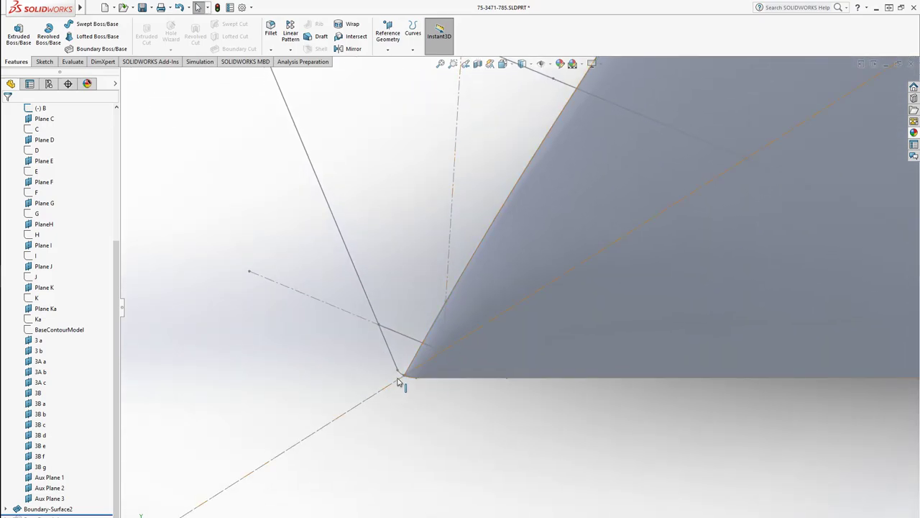
pyautogui.scroll(-4, 419, 384)
pyautogui.scroll(-3, 451, 355)
pyautogui.moveTo(466, 306); pyautogui.dragTo(459, 423, button='middle')
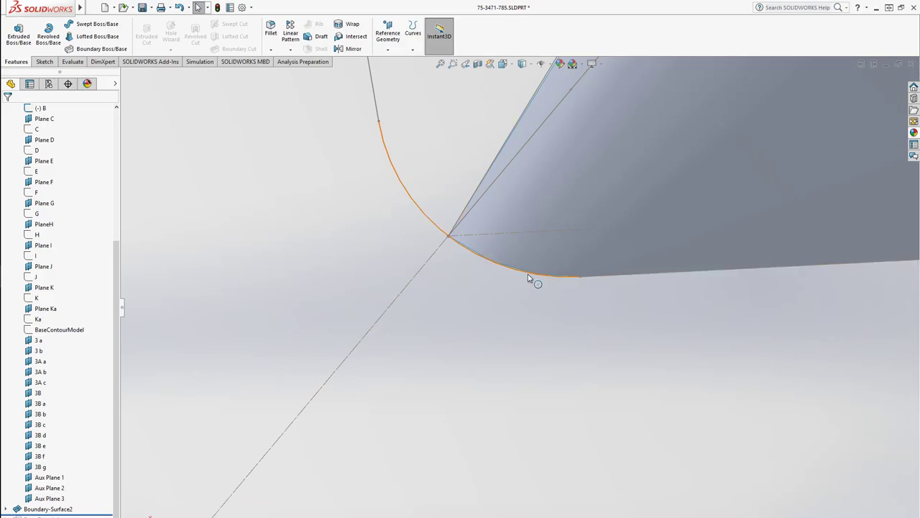
pyautogui.scroll(2, 600, 353)
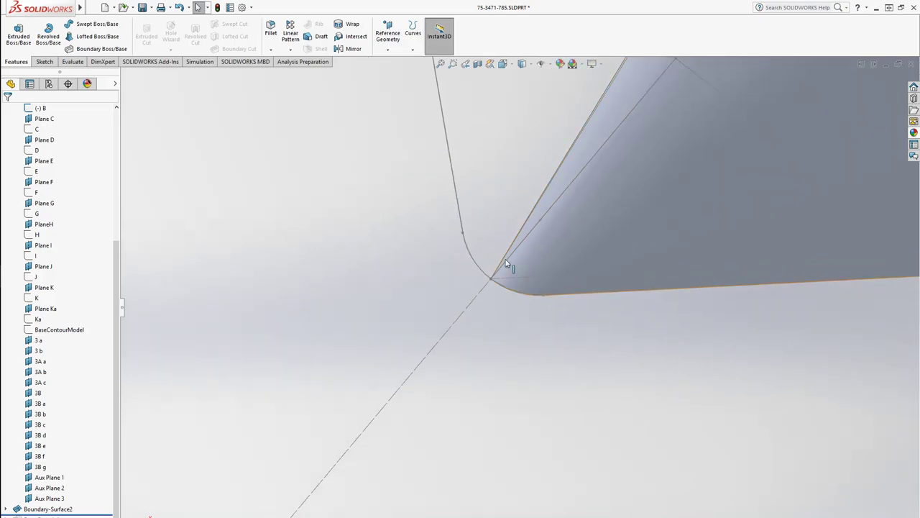
pyautogui.moveTo(618, 359)
pyautogui.mouseDown(button='middle')
pyautogui.moveTo(606, 376)
pyautogui.moveTo(573, 245)
pyautogui.moveTo(567, 285)
pyautogui.moveTo(611, 345)
pyautogui.moveTo(593, 370)
pyautogui.moveTo(511, 265)
pyautogui.moveTo(432, 374)
pyautogui.mouseUp(button='middle')
pyautogui.scroll(5, 593, 369)
# Hide all construction planes from Plane2 through the auxiliary planes, selecting the feature range from BaseContour downward.
pyautogui.click(43, 477)
pyautogui.scroll(7, 65, 302)
pyautogui.keyDown('shift'); pyautogui.click(59, 246); pyautogui.keyUp('shift')
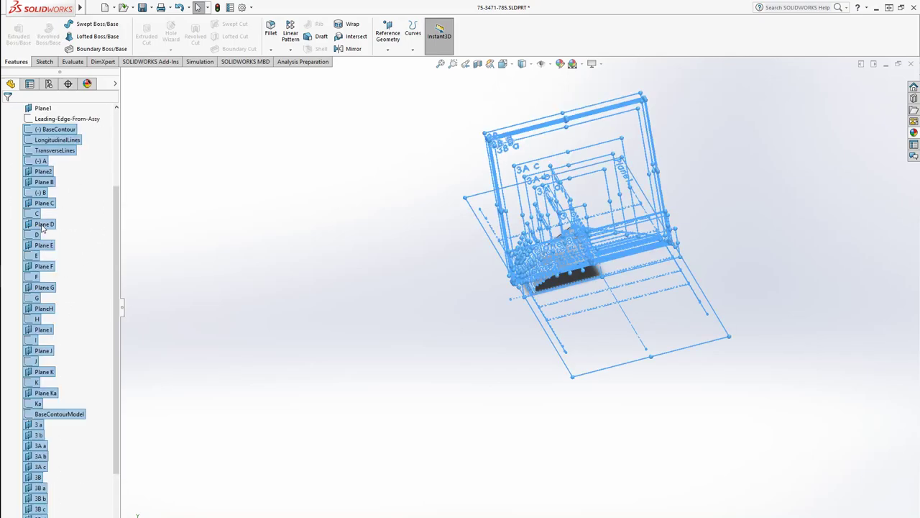
pyautogui.click(50, 211)
pyautogui.click(286, 266)
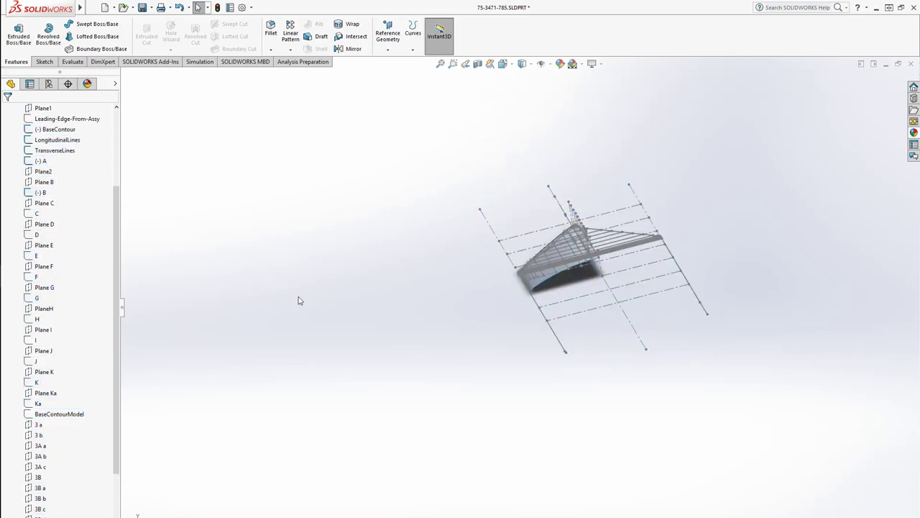
# Hide the sketches A, B, TransverseLines, LongitudinalLines and BaseContour.
pyautogui.click(42, 161)
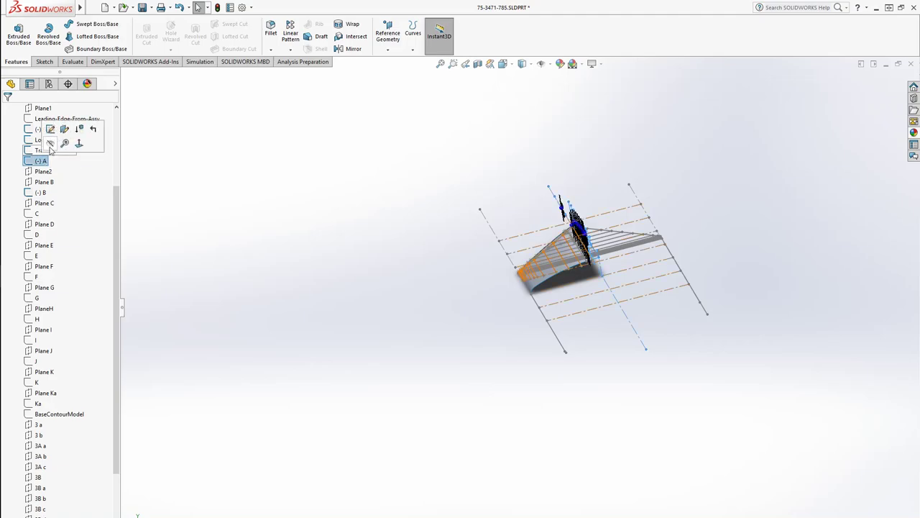
pyautogui.click(51, 145)
pyautogui.click(45, 191)
pyautogui.click(53, 150)
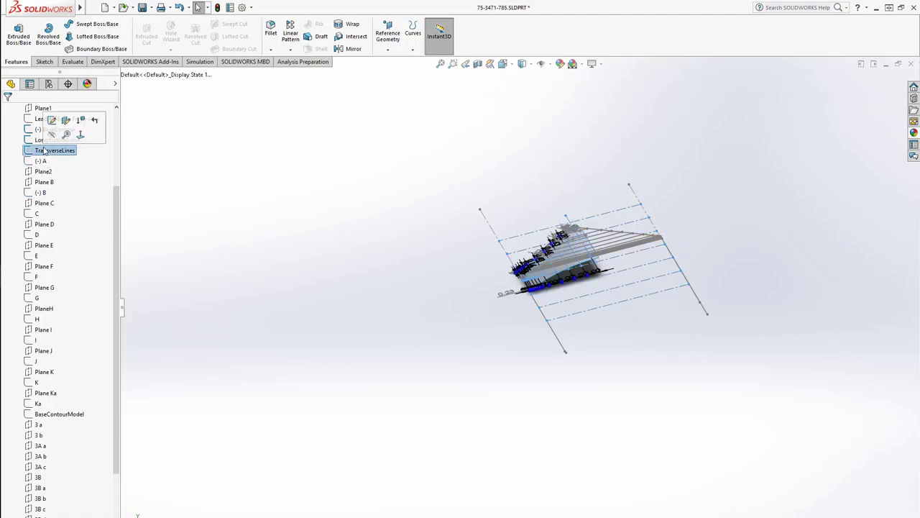
pyautogui.click(57, 128)
pyautogui.doubleClick(62, 127)
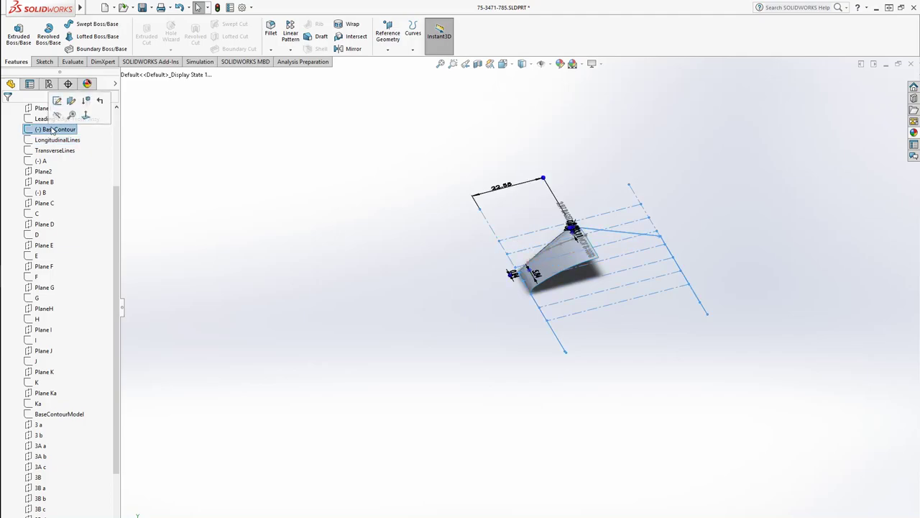
pyautogui.click(348, 332)
# Hide the Sketch 3B b curve on the surface and inspect the bare surface up close.
pyautogui.moveTo(442, 331)
pyautogui.mouseDown(button='middle')
pyautogui.moveTo(571, 191)
pyautogui.moveTo(596, 260)
pyautogui.mouseUp(button='middle')
pyautogui.scroll(-6, 590, 252)
pyautogui.rightClick(494, 276)
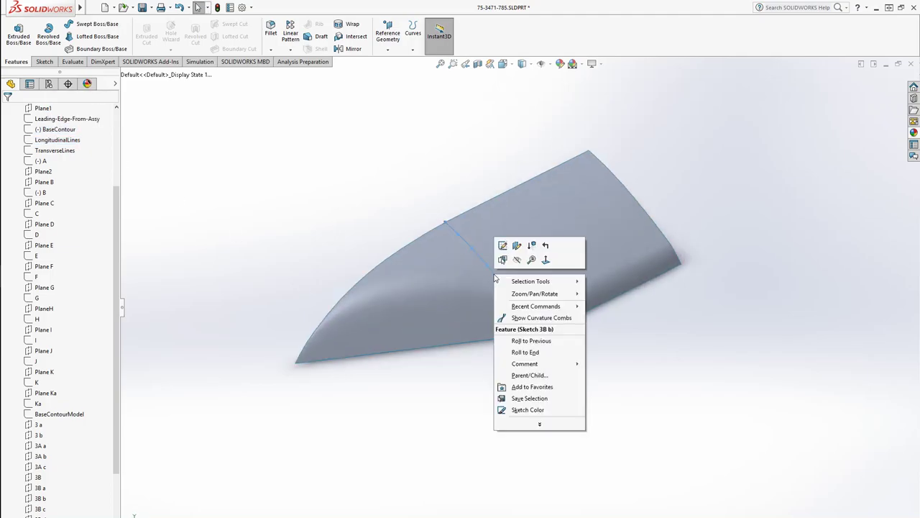
pyautogui.click(518, 260)
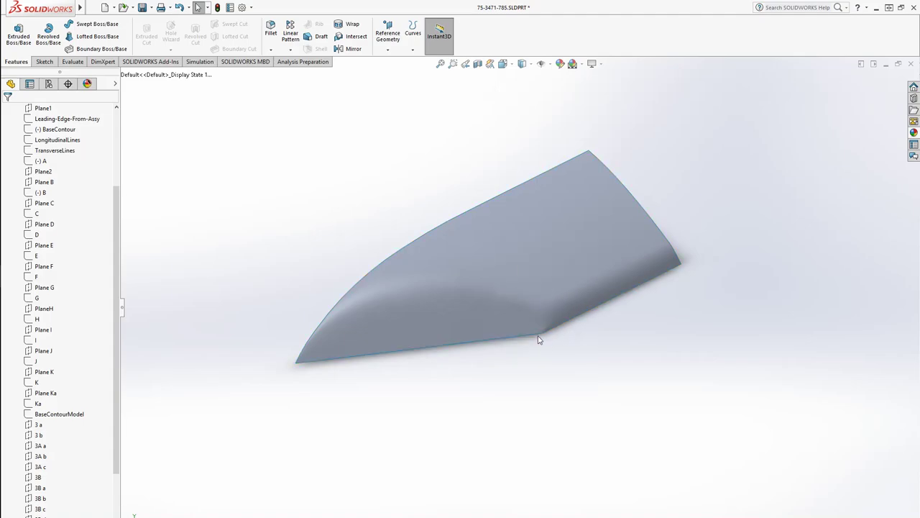
pyautogui.moveTo(523, 390); pyautogui.dragTo(450, 344, button='middle')
pyautogui.scroll(-10, 546, 288)
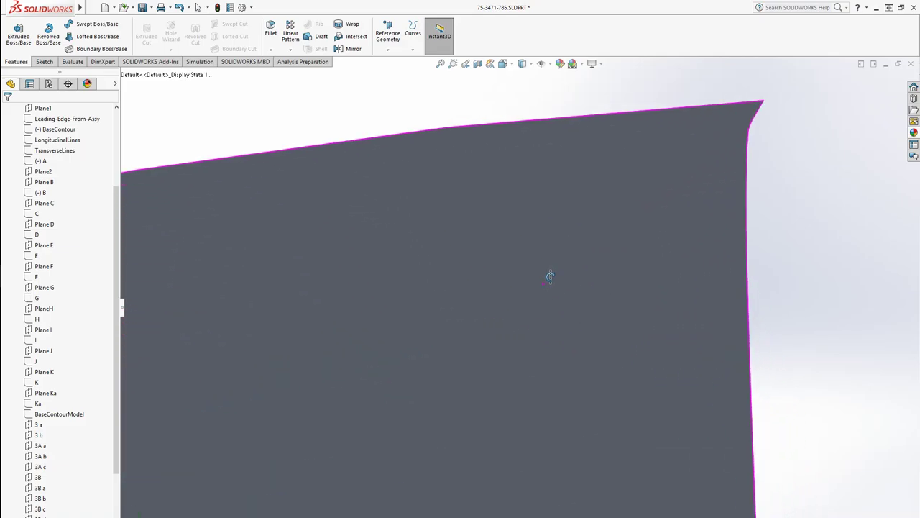
# Examine the bare boundary surface from its underside, outer face and edges to judge its curvature.
pyautogui.moveTo(554, 278); pyautogui.dragTo(545, 297, button='middle')
pyautogui.scroll(5, 525, 320)
pyautogui.scroll(4, 525, 325)
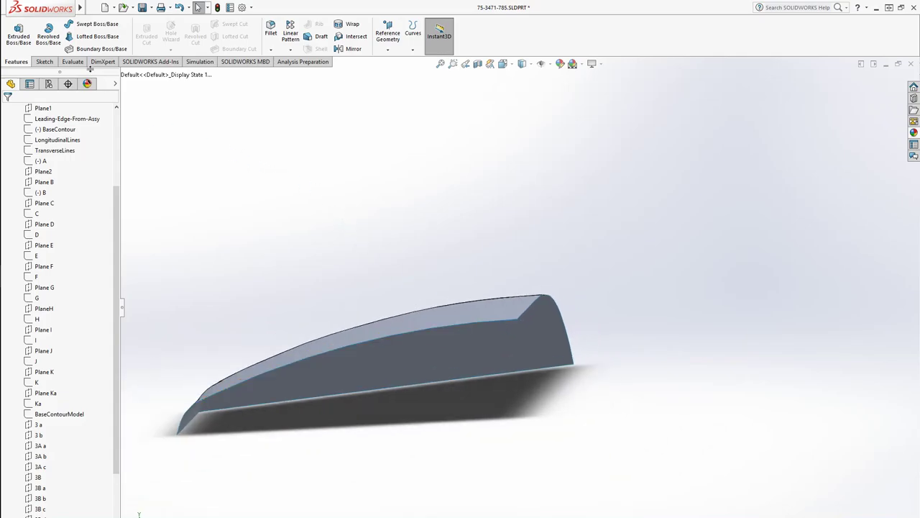
pyautogui.click(73, 62)
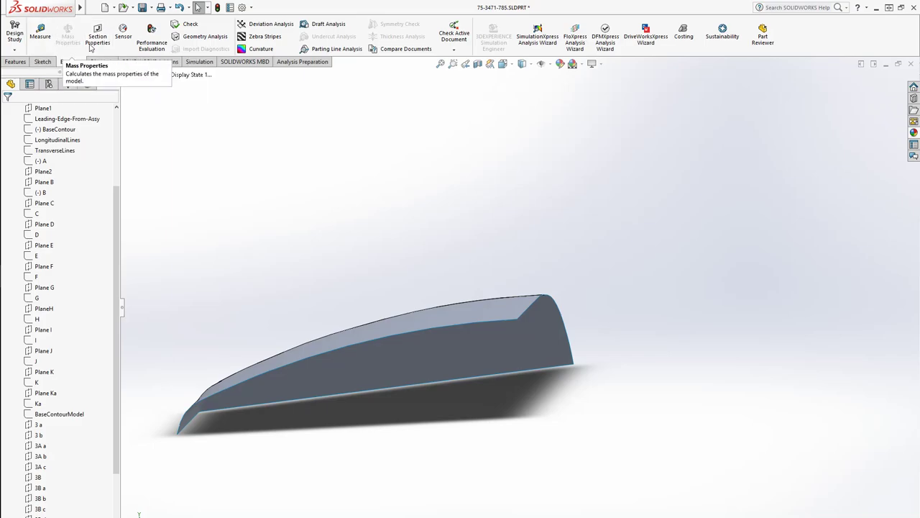
pyautogui.moveTo(472, 323); pyautogui.dragTo(434, 330, button='middle')
pyautogui.click(434, 329)
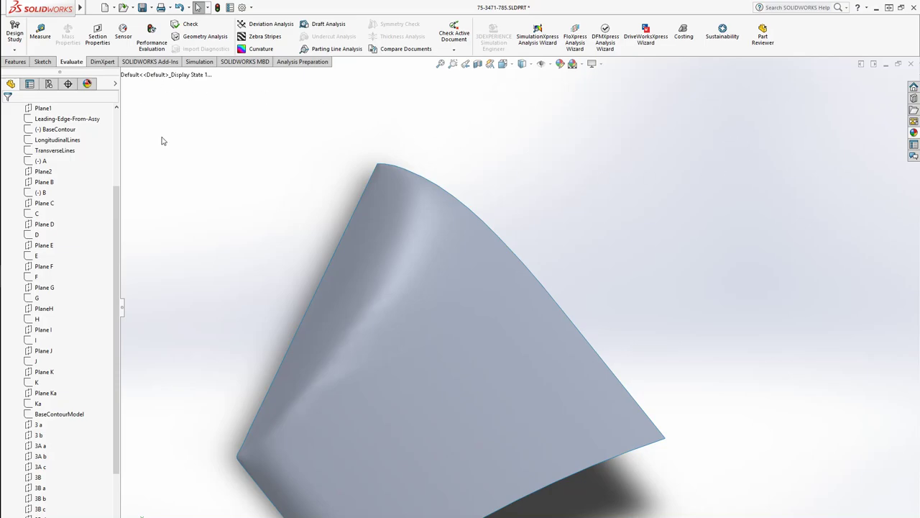
pyautogui.click(16, 61)
pyautogui.moveTo(280, 276); pyautogui.dragTo(447, 361, button='middle')
pyautogui.scroll(-4, 522, 366)
pyautogui.scroll(-2, 448, 360)
pyautogui.scroll(5, 514, 327)
pyautogui.moveTo(539, 302); pyautogui.dragTo(446, 381, button='middle')
pyautogui.scroll(4, 110, 189)
# Roll the feature history forward past Boss-Extrude1 and review its sketch and its Up To Surface end condition.
pyautogui.click(6, 214)
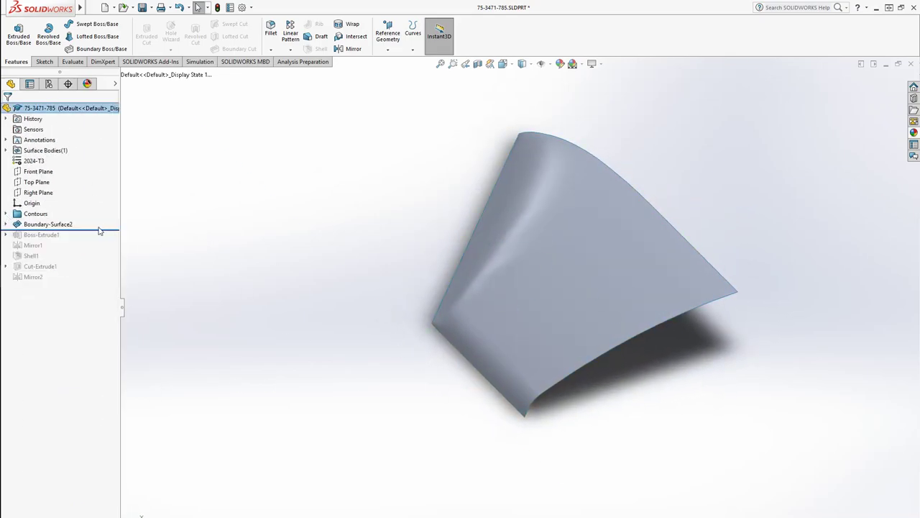
pyautogui.moveTo(93, 229); pyautogui.dragTo(92, 235)
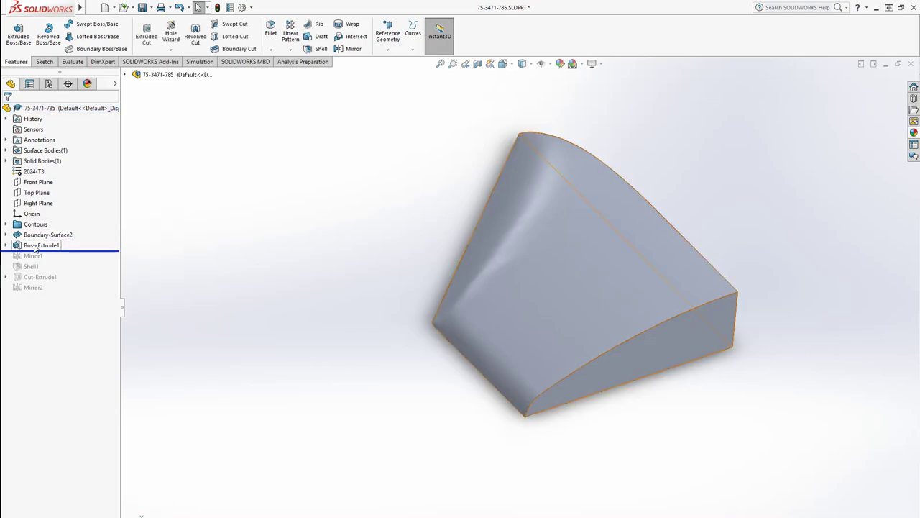
pyautogui.click(16, 246)
pyautogui.click(26, 217)
pyautogui.moveTo(551, 425); pyautogui.dragTo(493, 452, button='middle')
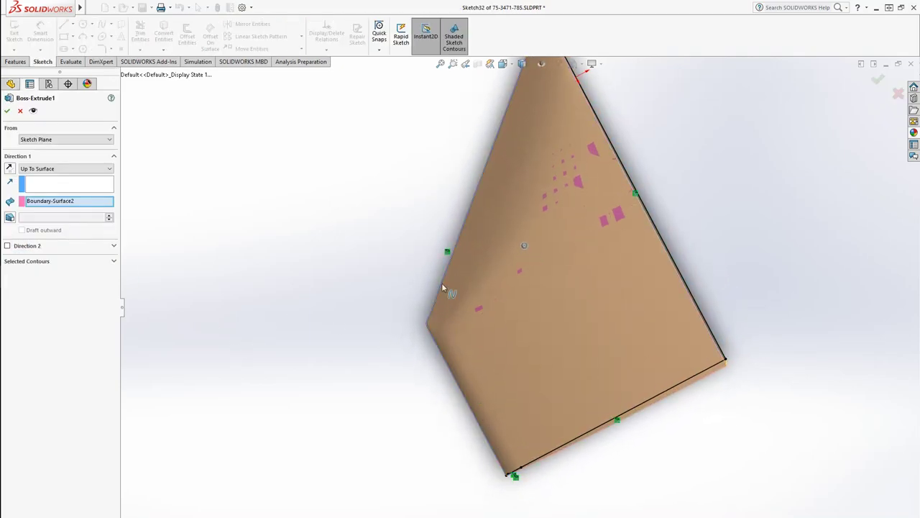
pyautogui.scroll(2, 578, 266)
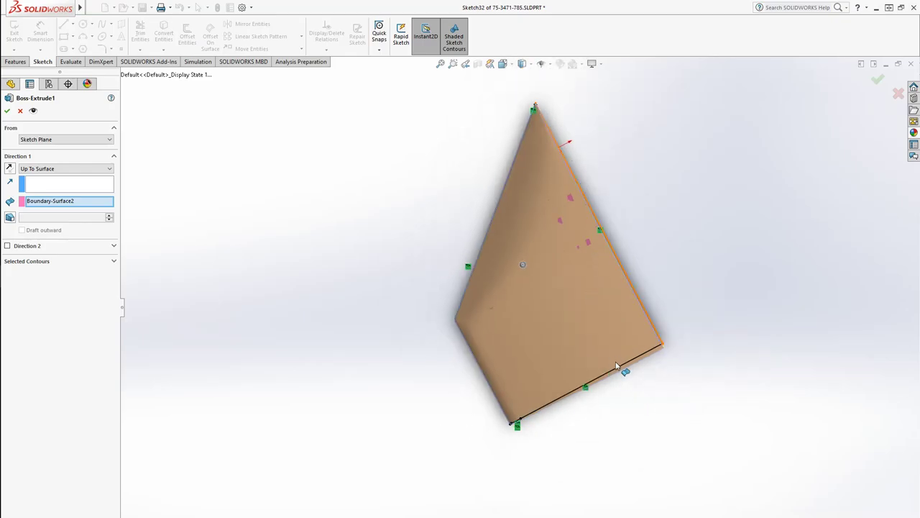
pyautogui.moveTo(615, 372); pyautogui.dragTo(541, 368, button='middle')
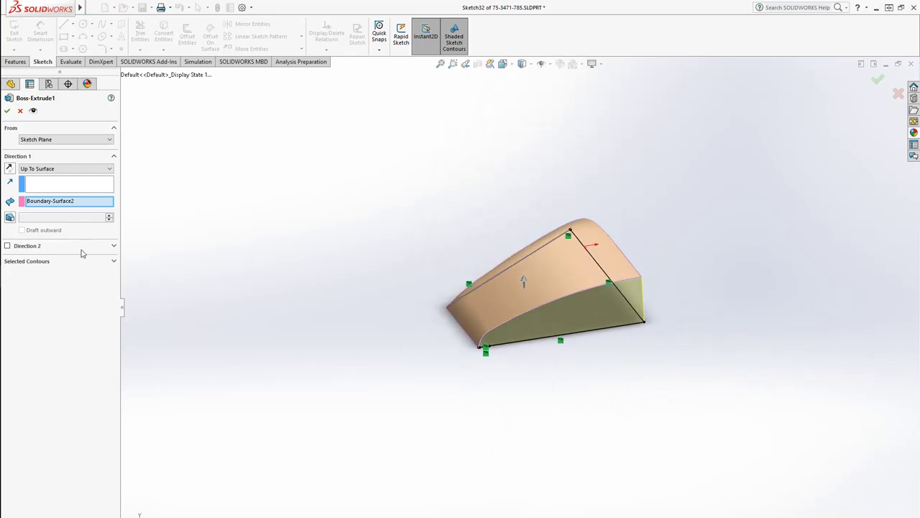
pyautogui.click(30, 170)
pyautogui.click(34, 170)
pyautogui.click(879, 81)
# Roll the feature history forward past Mirror1 and view the mirrored solid from the front and side.
pyautogui.moveTo(604, 335); pyautogui.dragTo(586, 295, button='middle')
pyautogui.moveTo(116, 251); pyautogui.dragTo(109, 261)
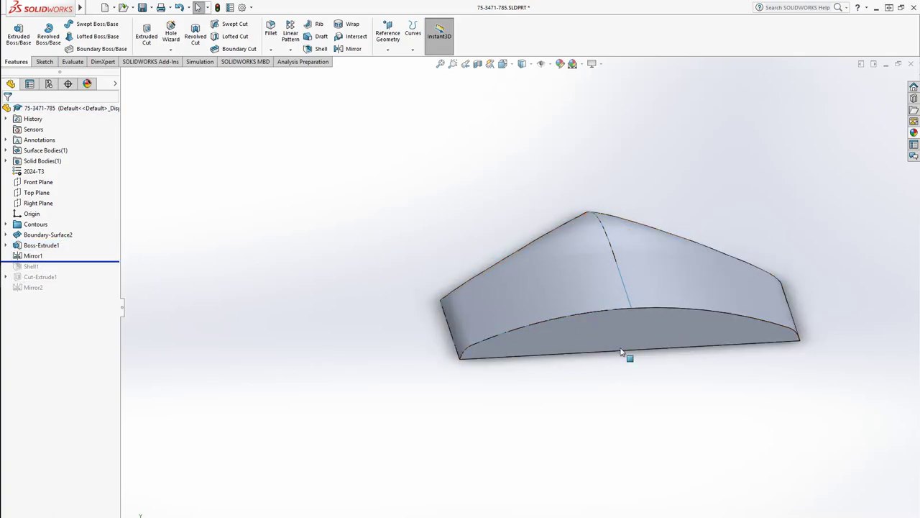
pyautogui.moveTo(682, 387); pyautogui.dragTo(745, 400, button='middle')
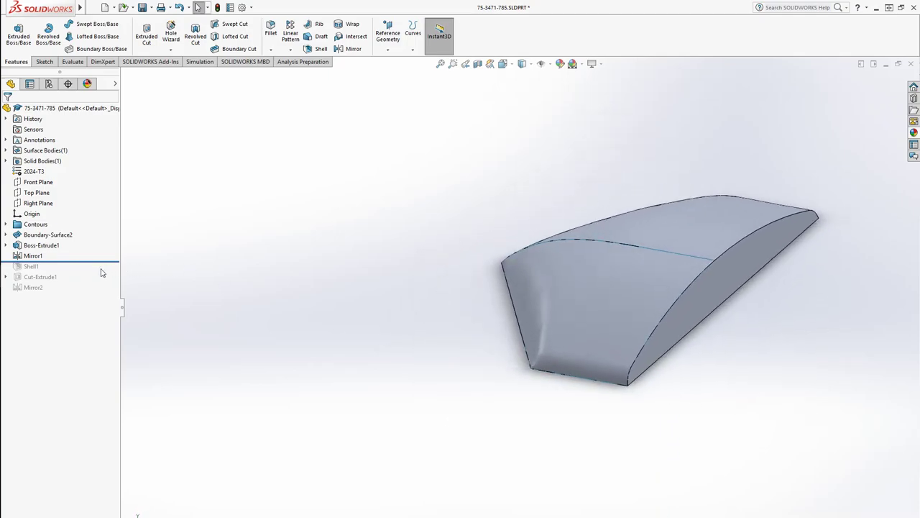
# Roll the feature history forward past Shell1 and review the shell's thickness and removed faces.
pyautogui.moveTo(110, 260); pyautogui.dragTo(101, 271)
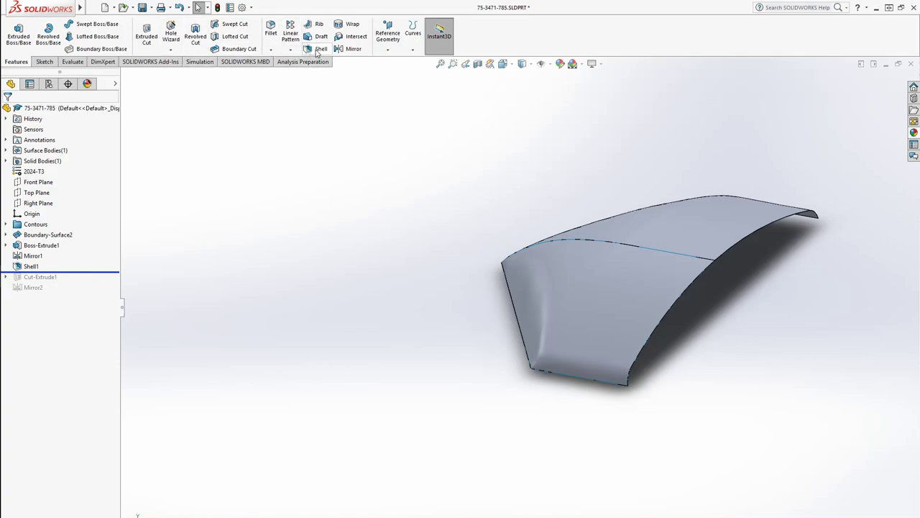
pyautogui.click(31, 266)
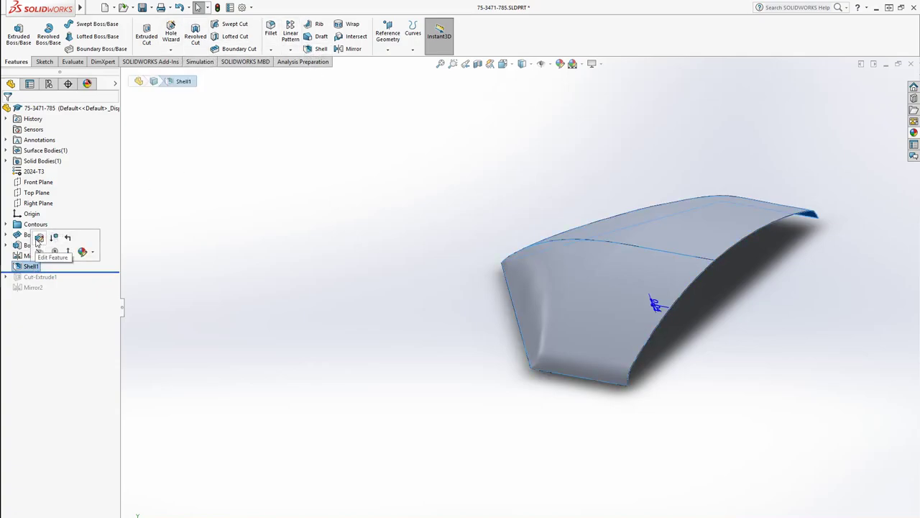
pyautogui.click(38, 239)
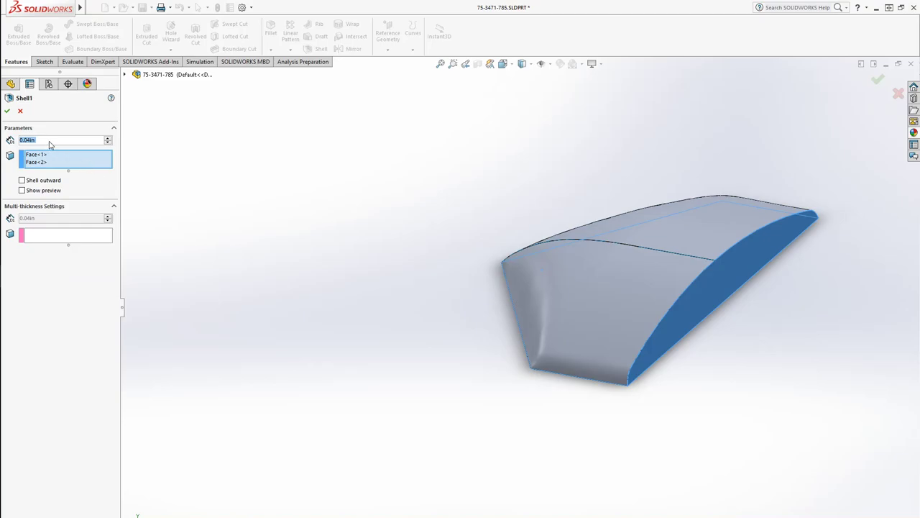
pyautogui.moveTo(586, 255); pyautogui.dragTo(469, 271, button='middle')
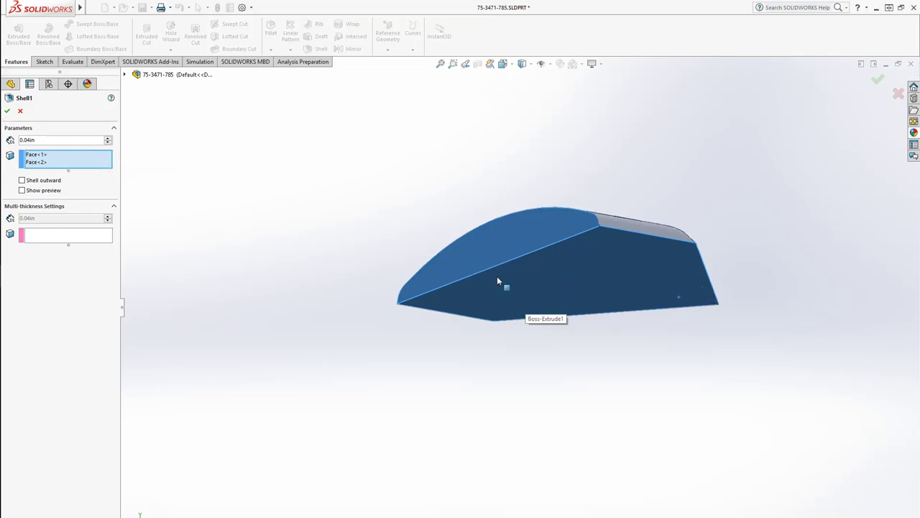
pyautogui.moveTo(551, 240); pyautogui.dragTo(581, 209, button='middle')
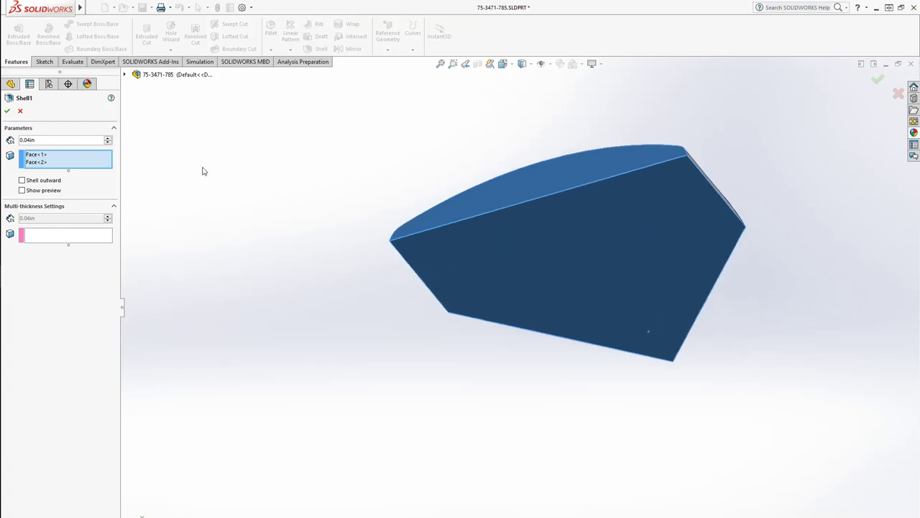
pyautogui.click(6, 111)
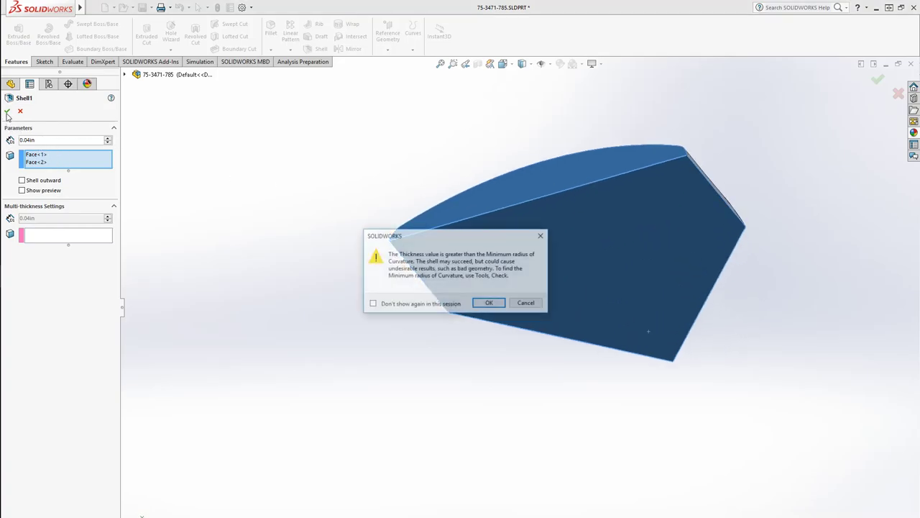
pyautogui.click(492, 303)
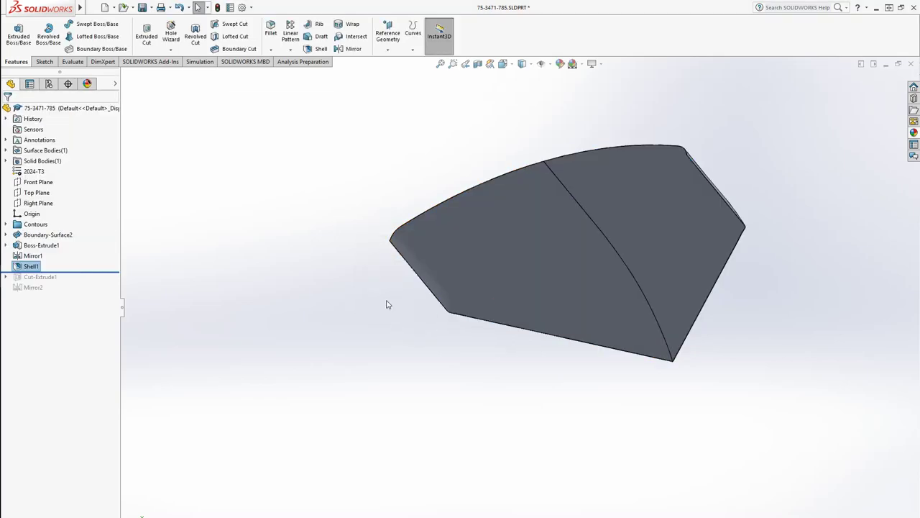
# Examine the shelled roof skin from several angles, including its thin edge up close.
pyautogui.moveTo(386, 304); pyautogui.dragTo(411, 386, button='middle')
pyautogui.moveTo(624, 273)
pyautogui.mouseDown(button='middle')
pyautogui.moveTo(604, 234)
pyautogui.moveTo(625, 288)
pyautogui.mouseUp(button='middle')
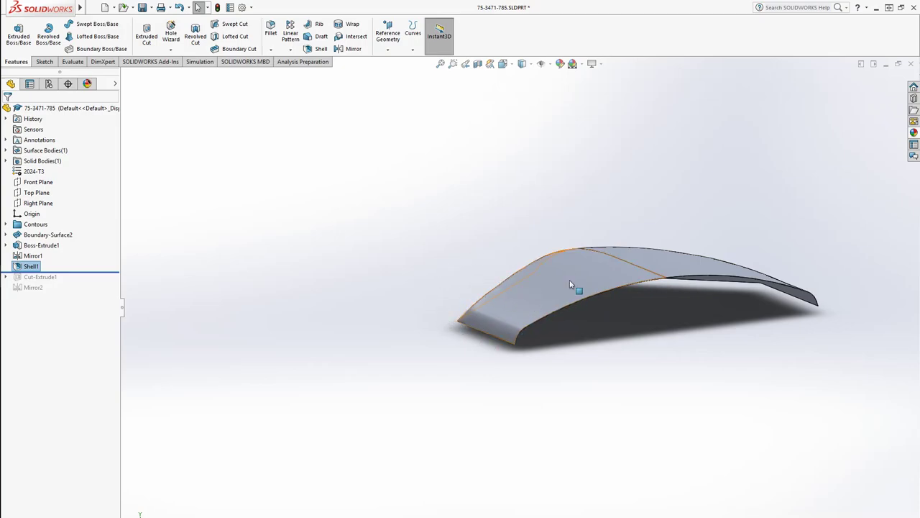
pyautogui.moveTo(404, 321); pyautogui.dragTo(377, 280, button='middle')
pyautogui.scroll(-8, 691, 302)
pyautogui.scroll(-4, 637, 350)
pyautogui.scroll(10, 612, 344)
pyautogui.moveTo(515, 331); pyautogui.dragTo(438, 407, button='middle')
# Roll the feature history forward past Cut-Extrude1 and Mirror2 to restore both window openings.
pyautogui.moveTo(115, 272); pyautogui.dragTo(115, 283)
pyautogui.moveTo(324, 361); pyautogui.dragTo(346, 417, button='middle')
pyautogui.moveTo(92, 284); pyautogui.dragTo(92, 297)
pyautogui.moveTo(381, 427); pyautogui.dragTo(335, 425, button='middle')
# Hide Boundary-Surface2 so only the solid roof skin is displayed.
pyautogui.rightClick(329, 403)
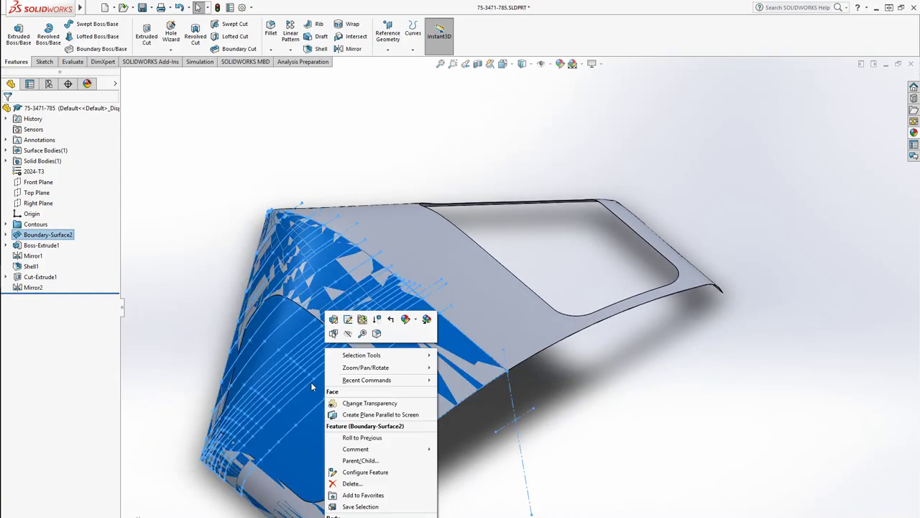
pyautogui.rightClick(31, 236)
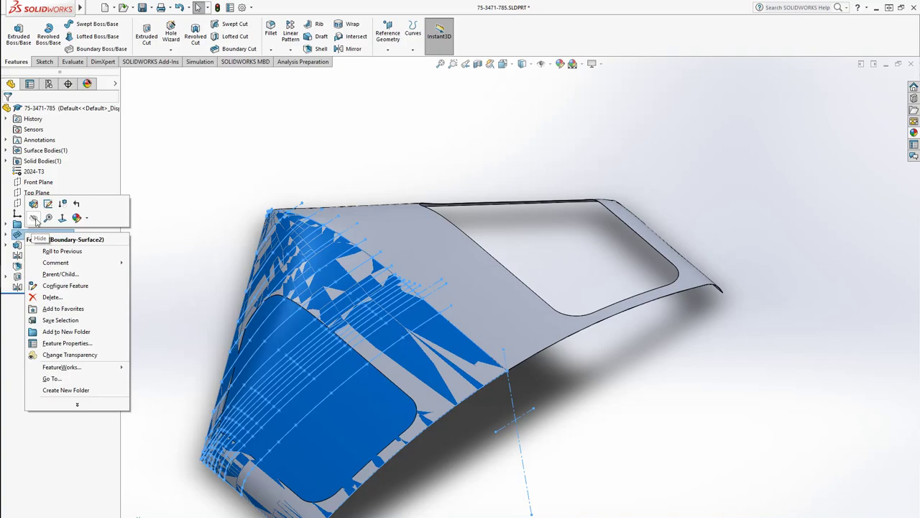
pyautogui.click(34, 218)
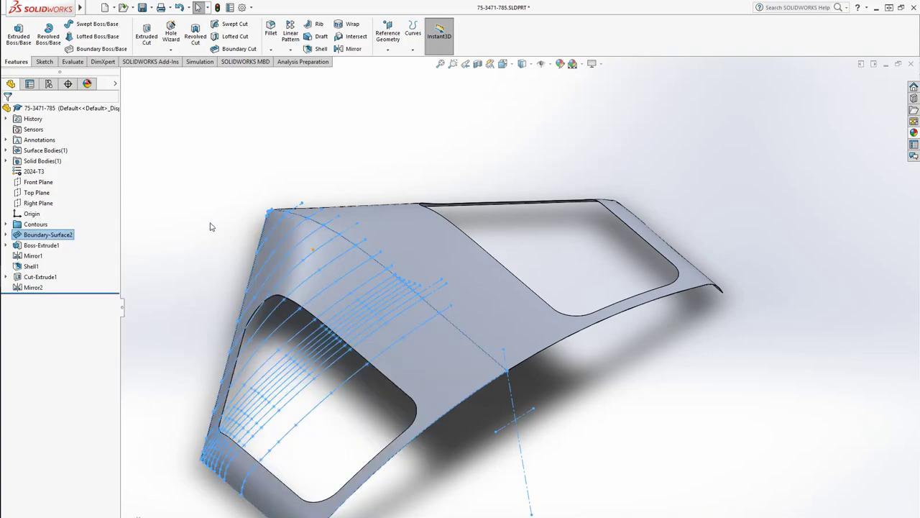
pyautogui.moveTo(294, 366); pyautogui.dragTo(348, 422, button='middle')
# Close the part 75-3471-785 without saving and discard its changes in the assembly.
pyautogui.click(911, 65)
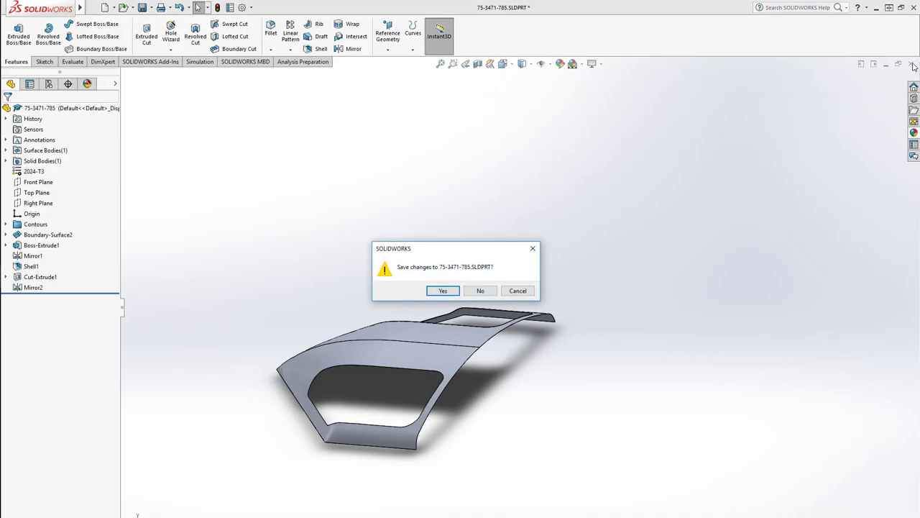
pyautogui.click(481, 291)
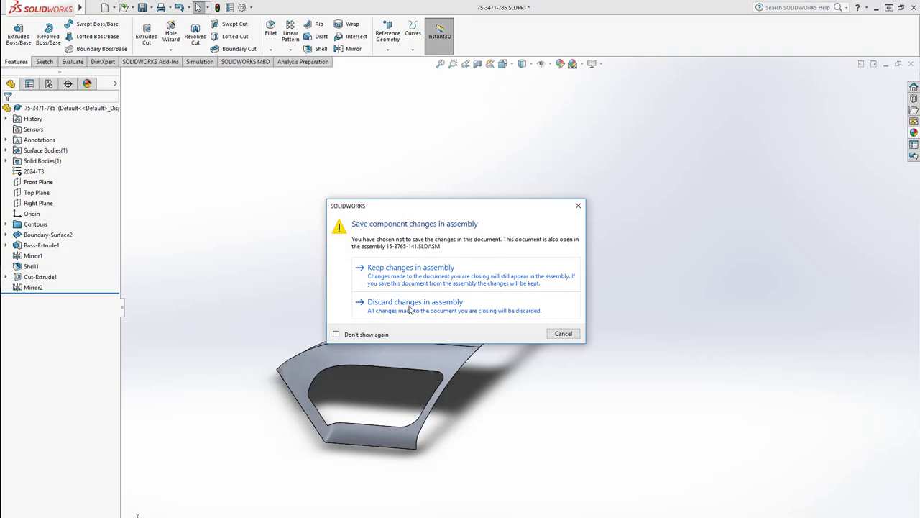
pyautogui.click(411, 305)
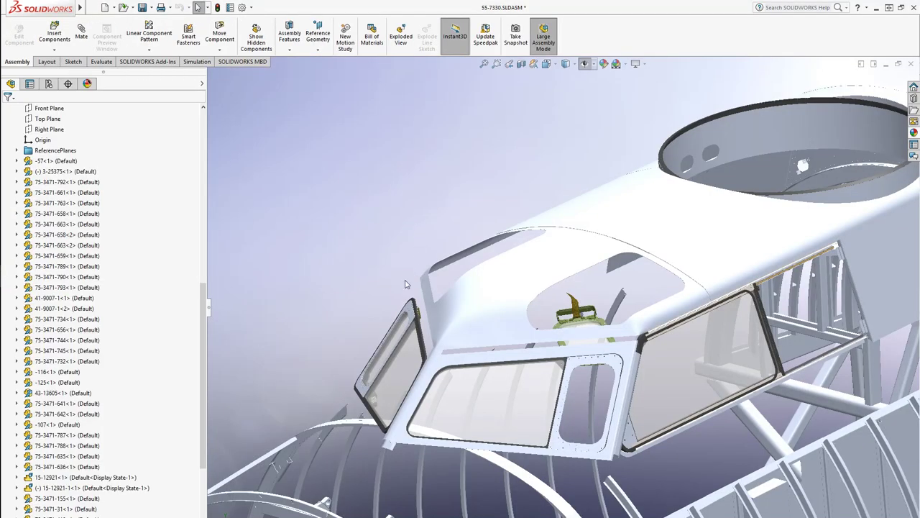
# Examine how the roof skin fits around the windshield frames and side windows in the cockpit assembly.
pyautogui.scroll(5, 610, 334)
pyautogui.moveTo(609, 336); pyautogui.dragTo(554, 373, button='middle')
pyautogui.scroll(-5, 609, 261)
pyautogui.moveTo(608, 261); pyautogui.dragTo(623, 331, button='middle')
pyautogui.scroll(2, 633, 342)
pyautogui.scroll(-5, 518, 381)
pyautogui.moveTo(498, 351)
pyautogui.mouseDown(button='middle')
pyautogui.moveTo(562, 323)
pyautogui.moveTo(500, 367)
pyautogui.mouseUp(button='middle')
pyautogui.scroll(-6, 498, 365)
pyautogui.moveTo(475, 322); pyautogui.dragTo(427, 284, button='middle')
pyautogui.click(491, 354)
pyautogui.click(368, 311)
pyautogui.scroll(6, 564, 340)
pyautogui.moveTo(571, 335); pyautogui.dragTo(577, 364, button='middle')
pyautogui.scroll(5, 565, 375)
pyautogui.scroll(-5, 655, 371)
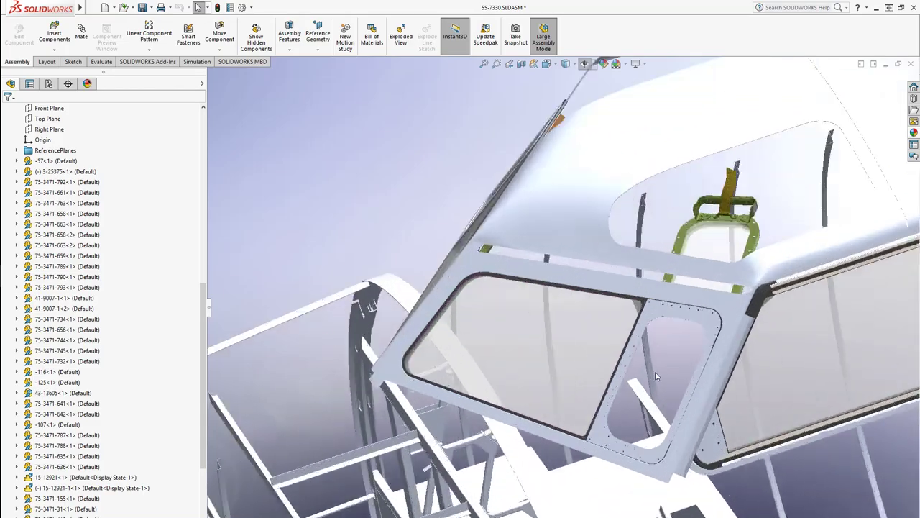
# Select the roof skin and examine its front tip where it meets the windshield frame.
pyautogui.moveTo(655, 371); pyautogui.dragTo(460, 158, button='middle')
pyautogui.click(417, 191)
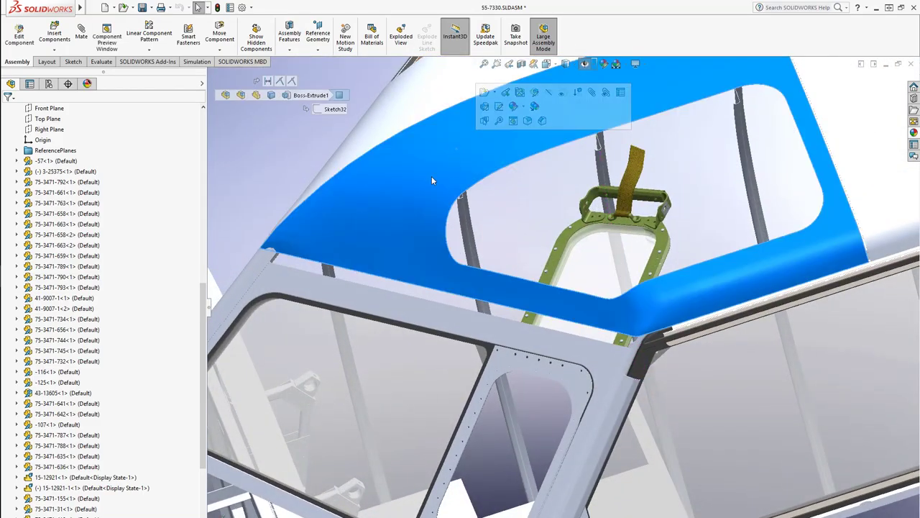
pyautogui.scroll(3, 417, 266)
pyautogui.scroll(-10, 437, 296)
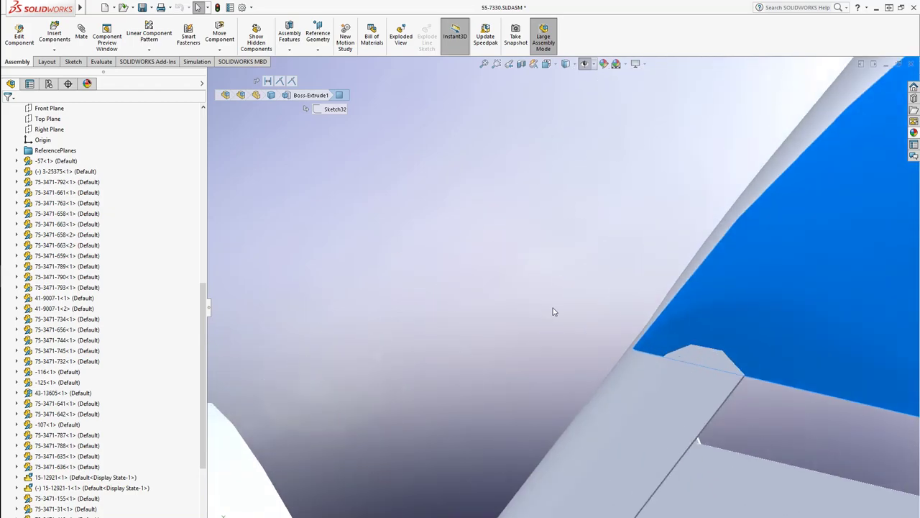
pyautogui.moveTo(731, 379)
pyautogui.mouseDown(button='middle')
pyautogui.moveTo(651, 346)
pyautogui.moveTo(634, 350)
pyautogui.mouseUp(button='middle')
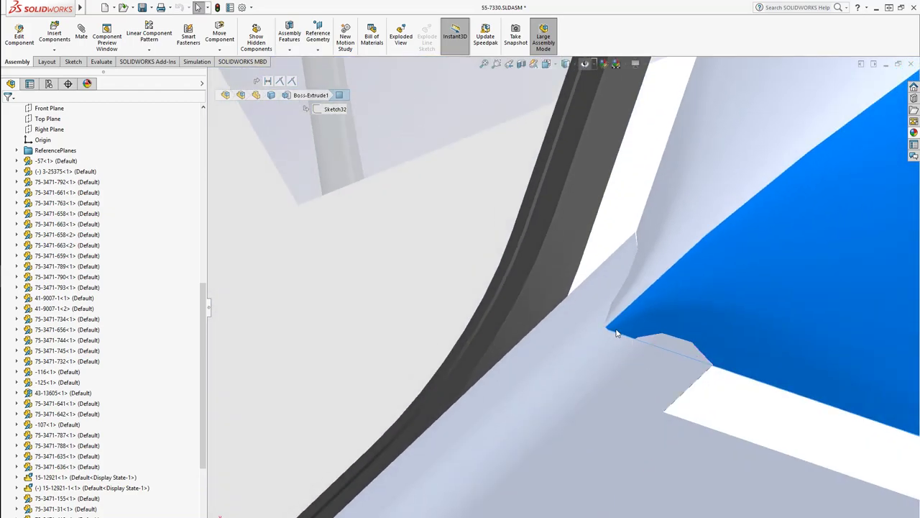
pyautogui.scroll(15, 630, 355)
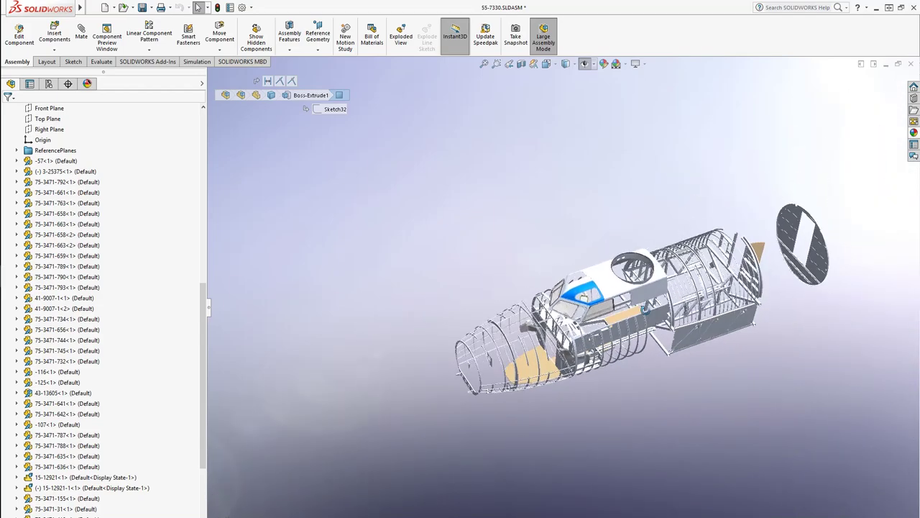
# Deselect the roof skin and examine the cockpit section in relation to the surrounding fuselage frames.
pyautogui.moveTo(646, 307); pyautogui.dragTo(625, 242, button='middle')
pyautogui.click(494, 235)
pyautogui.scroll(-10, 486, 248)
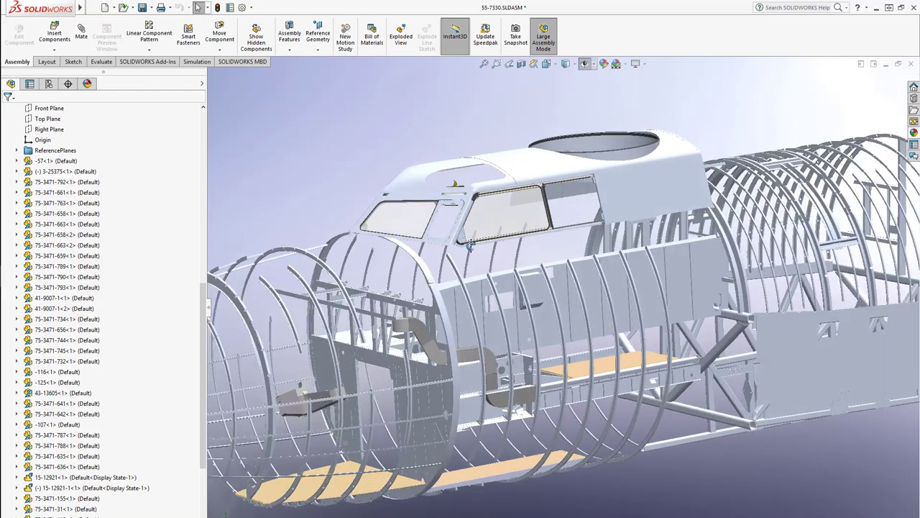
pyautogui.scroll(-4, 481, 258)
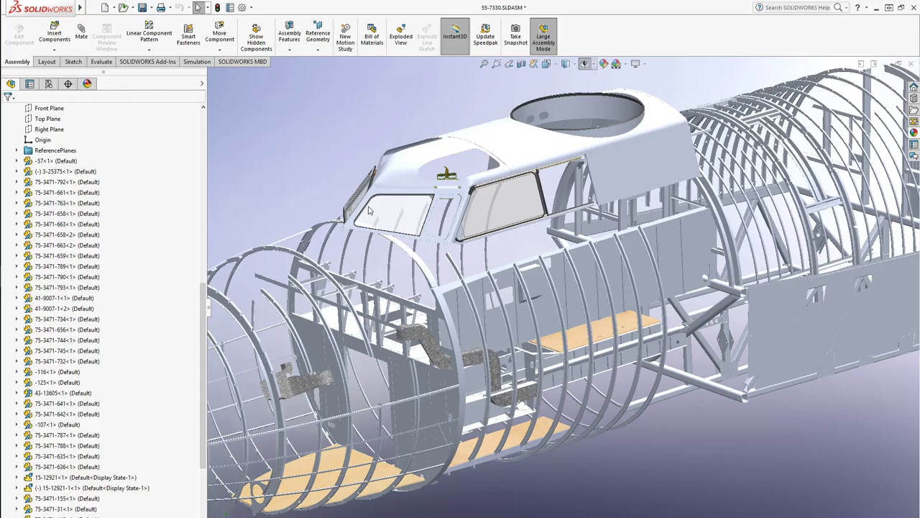
pyautogui.moveTo(338, 205); pyautogui.dragTo(317, 202, button='middle')
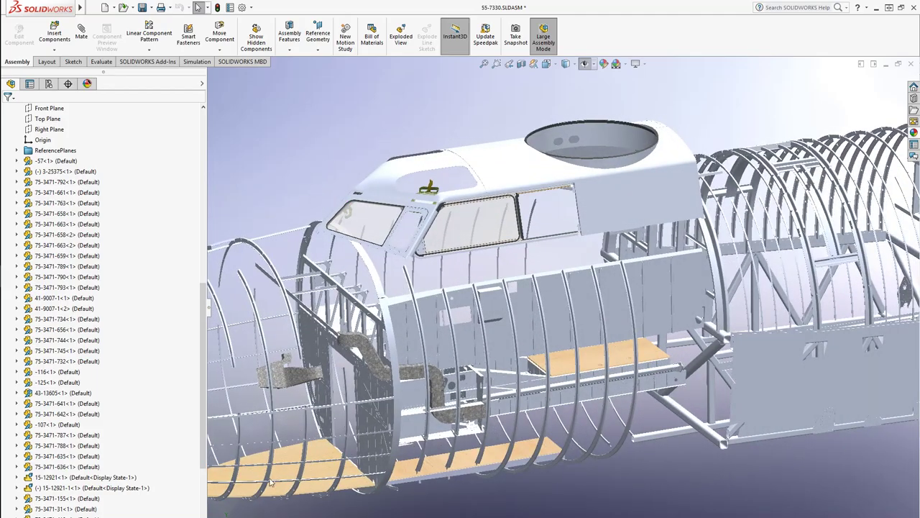
# Examine the wooden floor between the lower fuselage frames, the whole fuselage and the cockpit from the front.
pyautogui.scroll(-6, 283, 473)
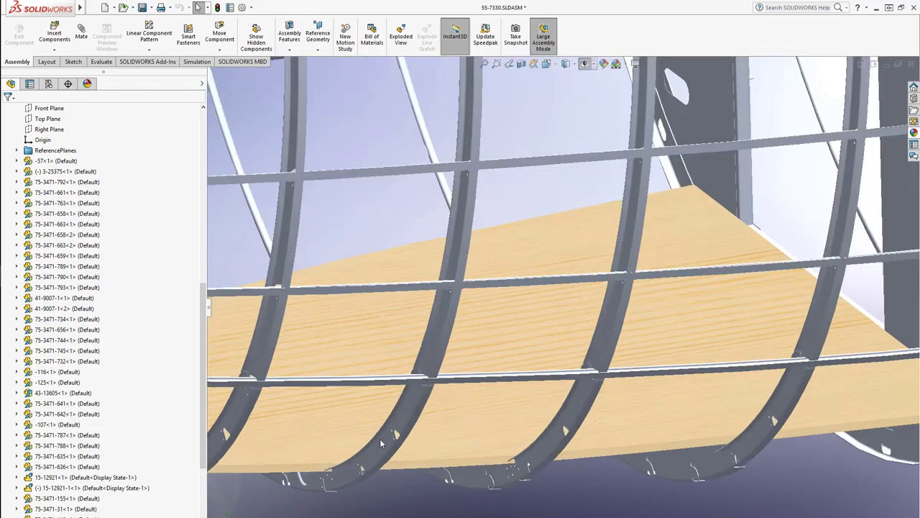
pyautogui.moveTo(455, 435); pyautogui.dragTo(563, 385, button='middle')
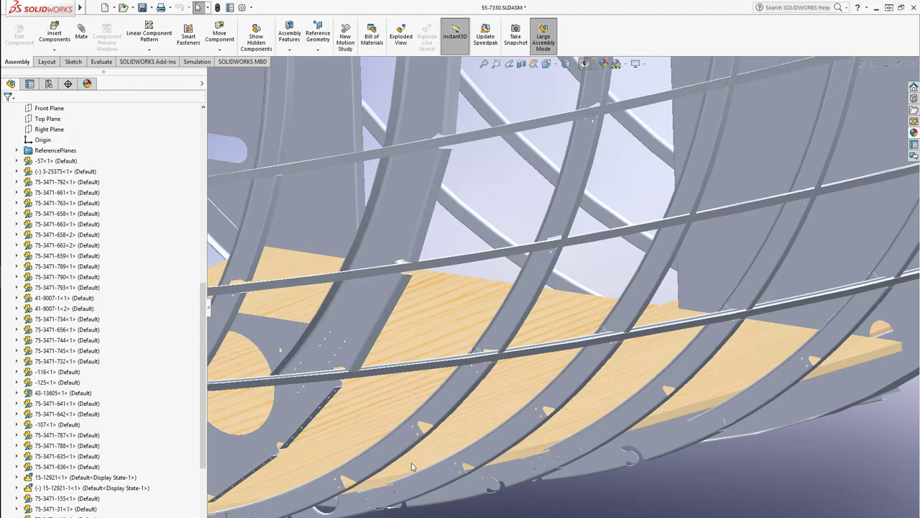
pyautogui.scroll(8, 639, 395)
pyautogui.moveTo(626, 320); pyautogui.dragTo(561, 391, button='middle')
pyautogui.scroll(10, 561, 391)
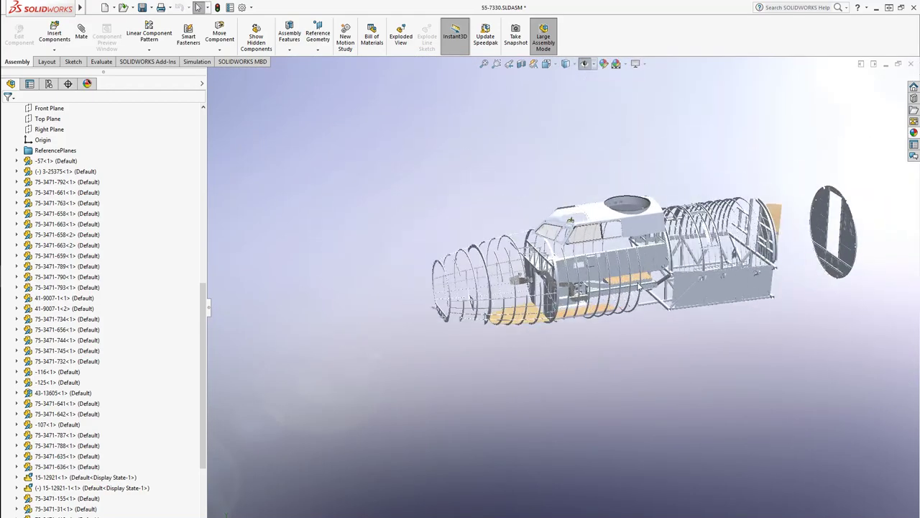
pyautogui.moveTo(640, 288); pyautogui.dragTo(554, 280, button='middle')
pyautogui.scroll(-6, 549, 281)
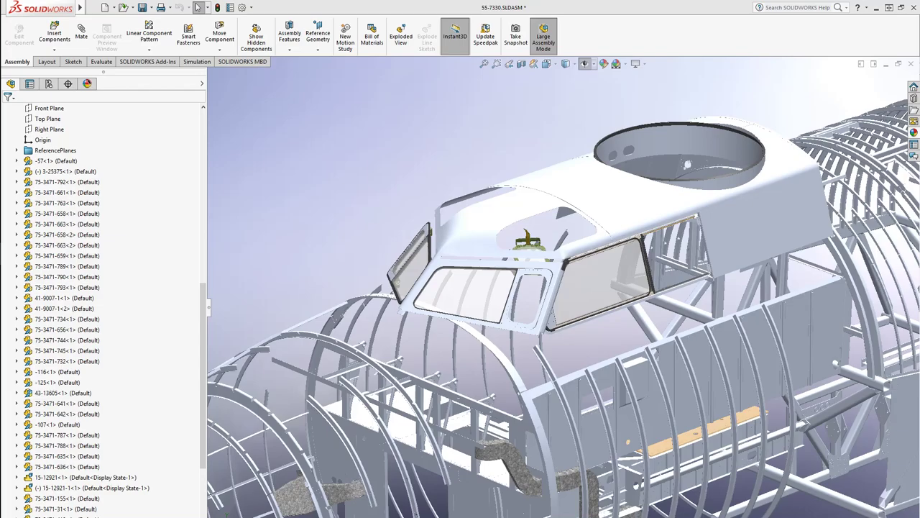
pyautogui.moveTo(723, 313)
pyautogui.mouseDown(button='middle')
pyautogui.moveTo(708, 302)
pyautogui.moveTo(716, 323)
pyautogui.mouseUp(button='middle')
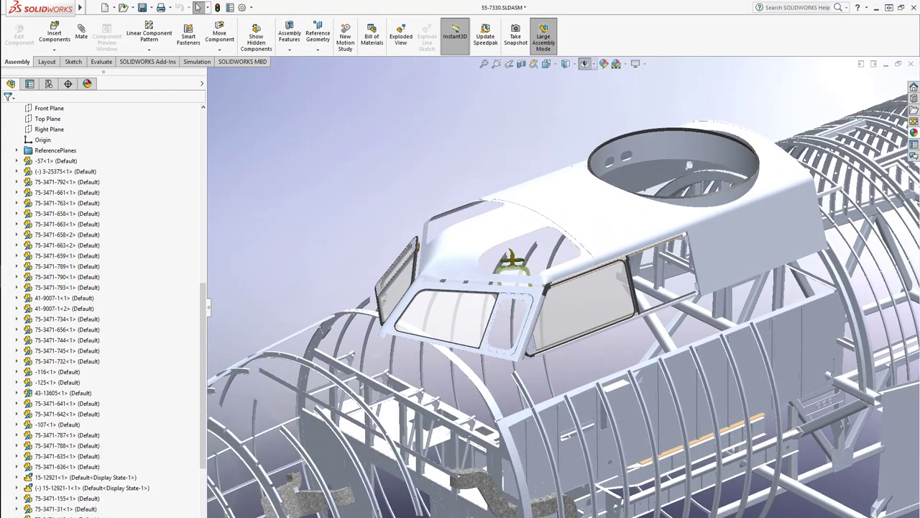